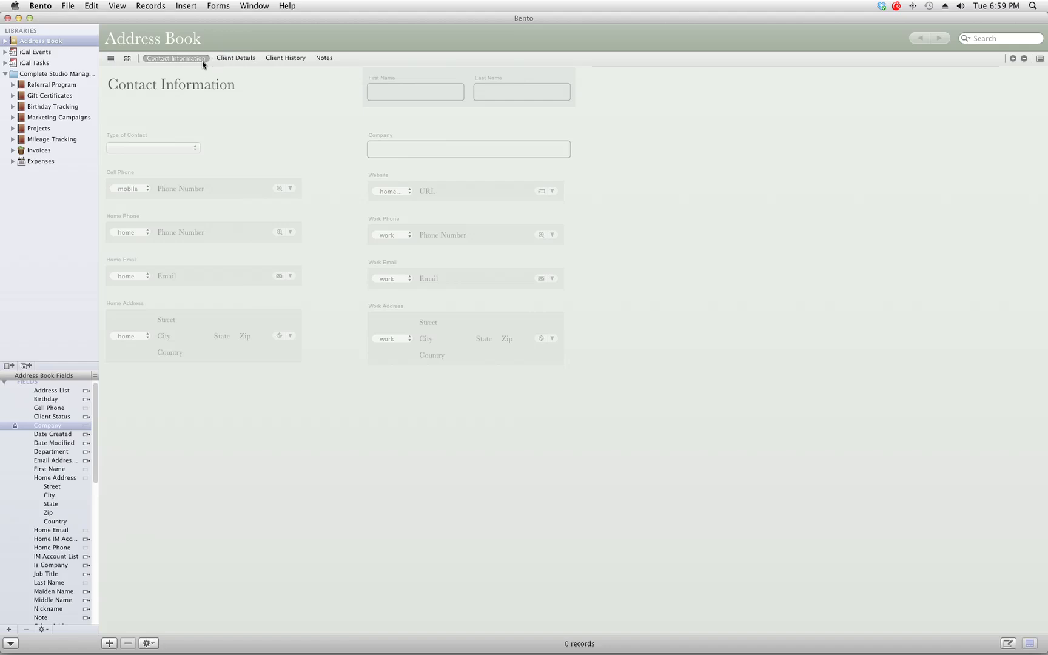
Step: Add a blank Address Book record and enter the contact's first name and surname
click(324, 106)
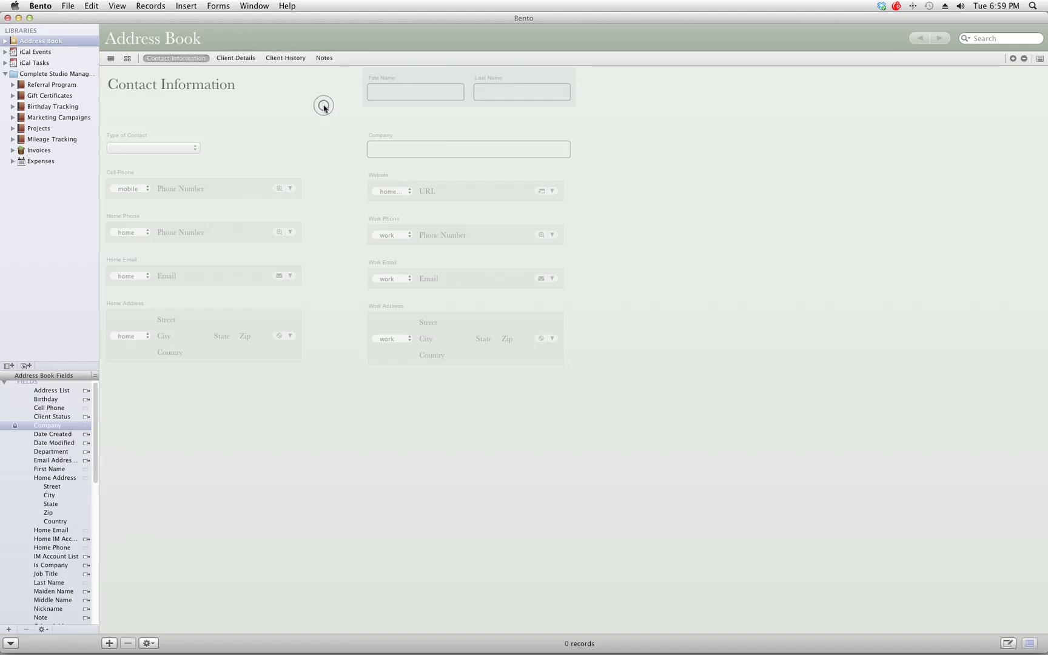
click(408, 93)
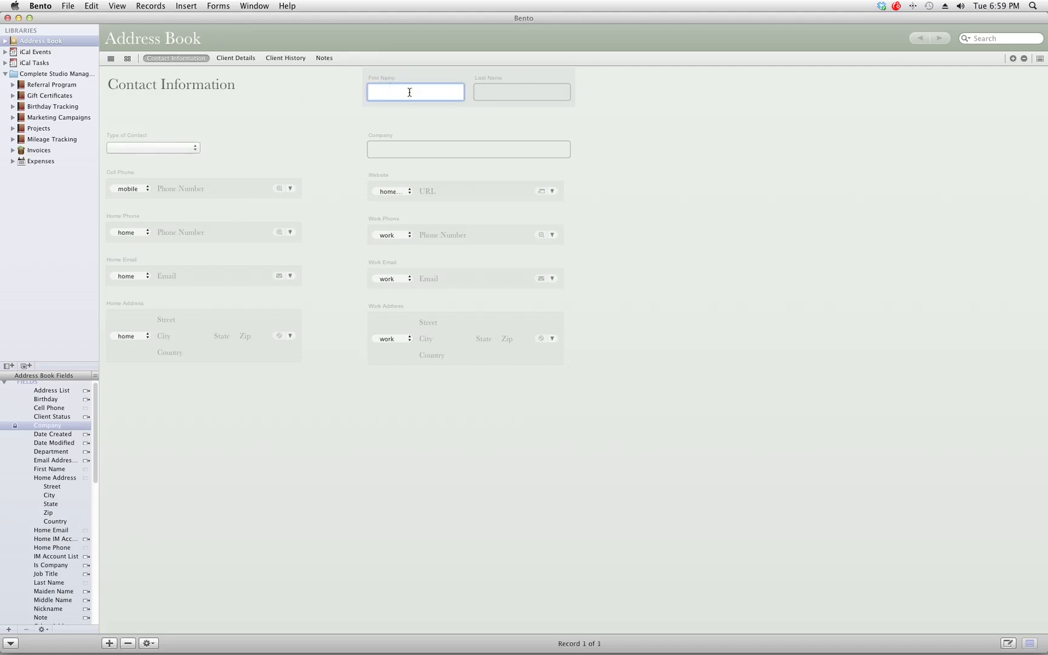
text(Jane)
key(Tab)
text(Smith)
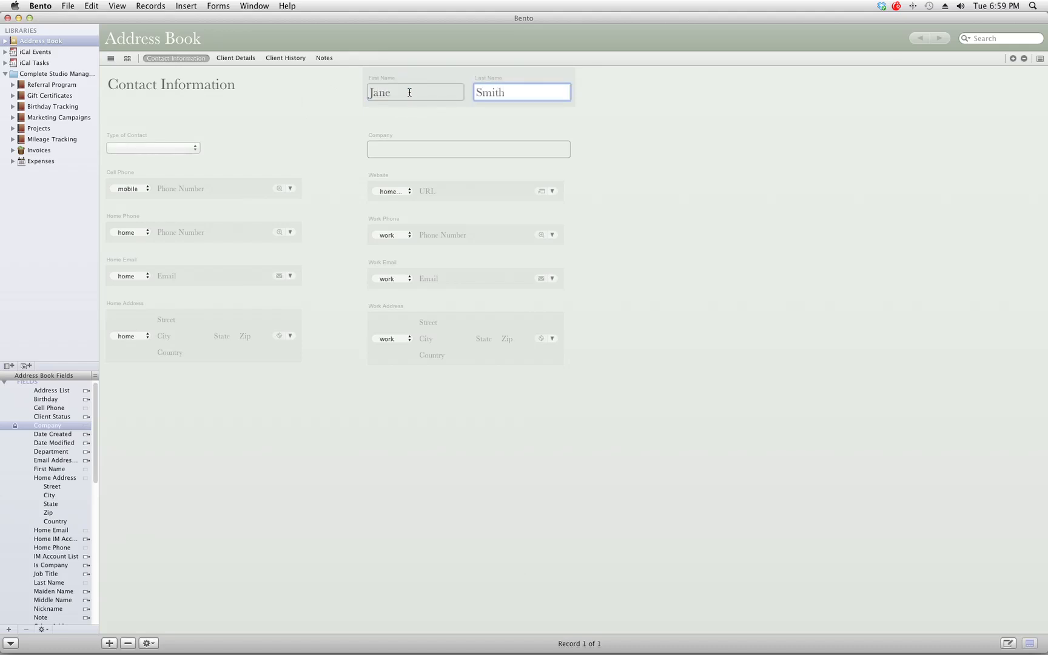
click(163, 148)
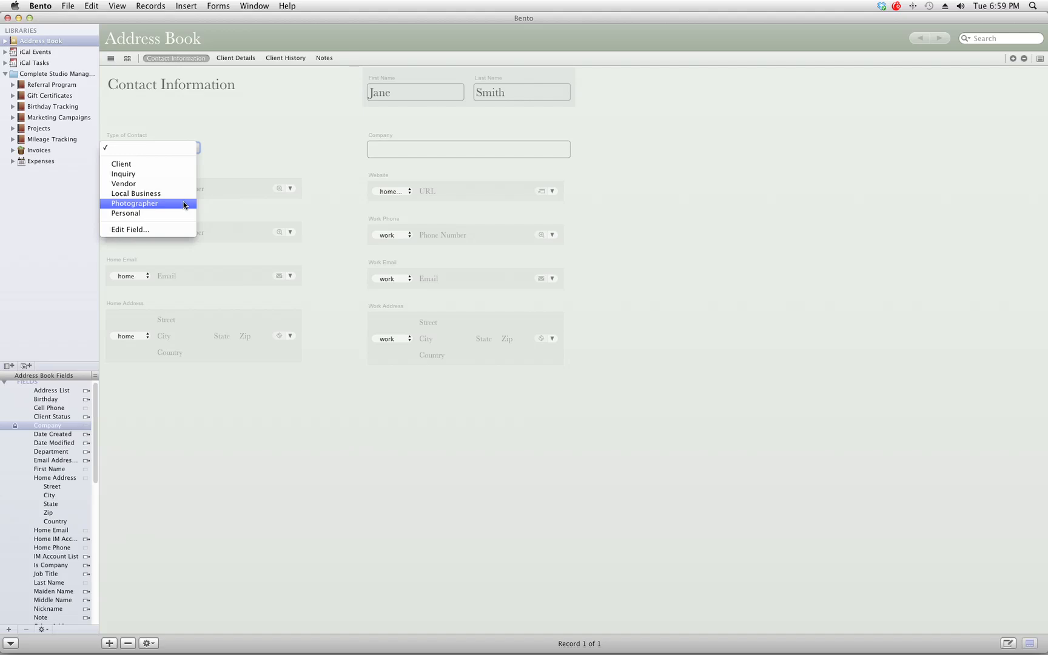
click(136, 230)
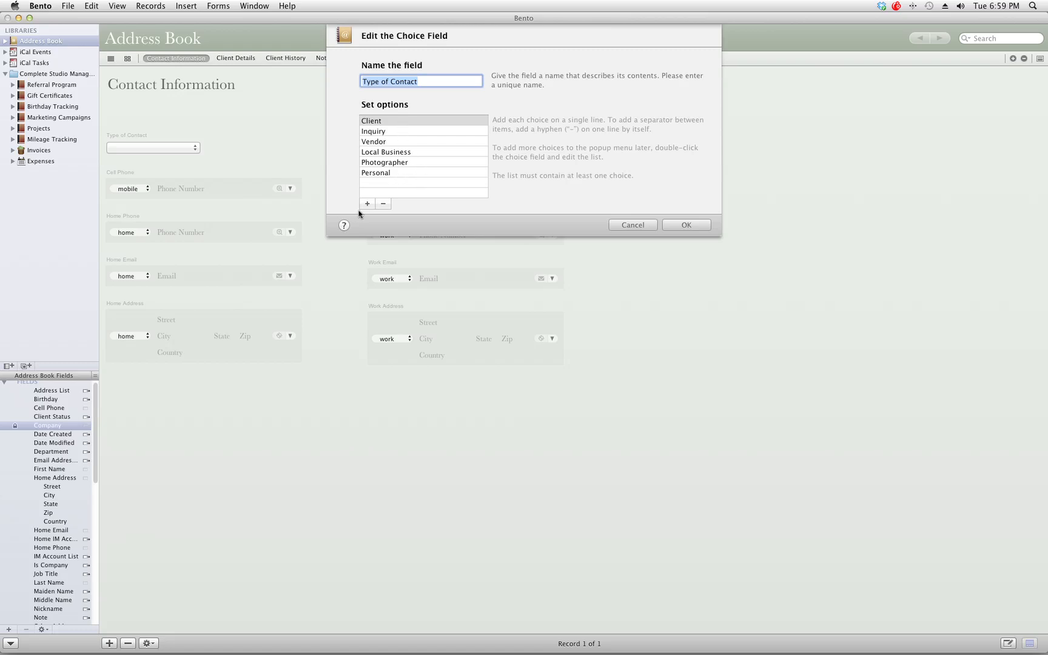
click(383, 125)
click(384, 130)
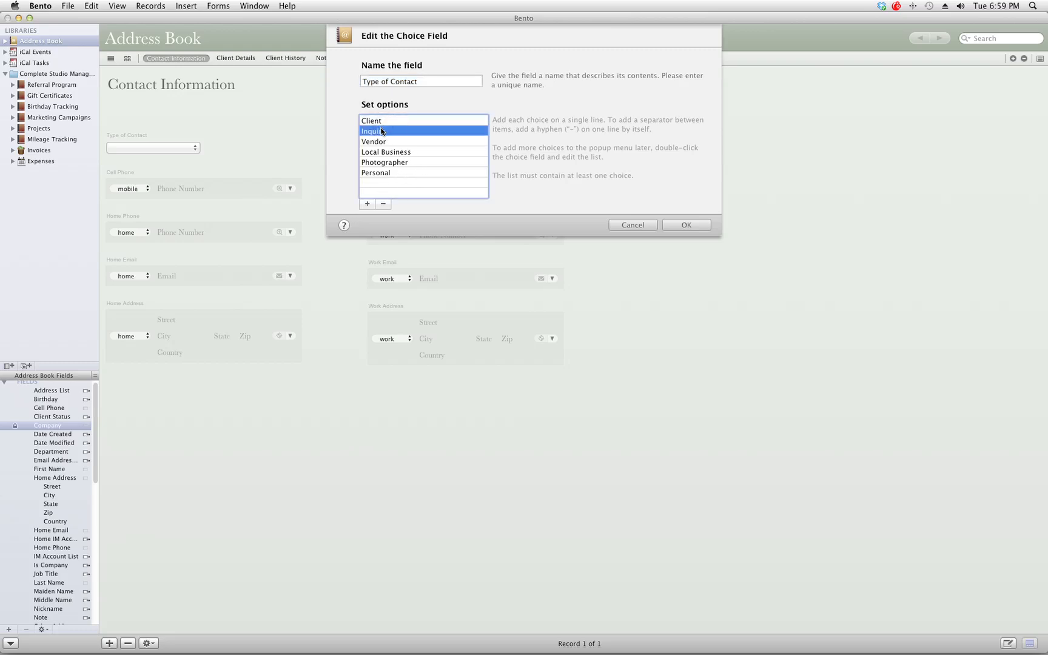
mouse_move(381, 131)
mouse_down()
mouse_move(382, 122)
mouse_move(382, 136)
mouse_up()
click(372, 120)
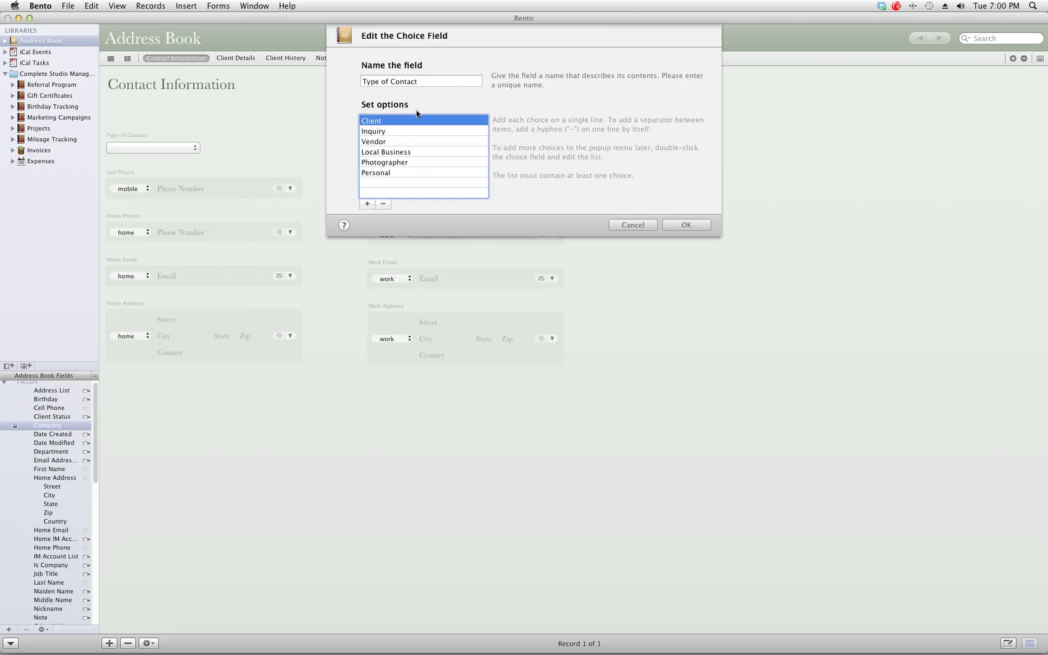
click(627, 227)
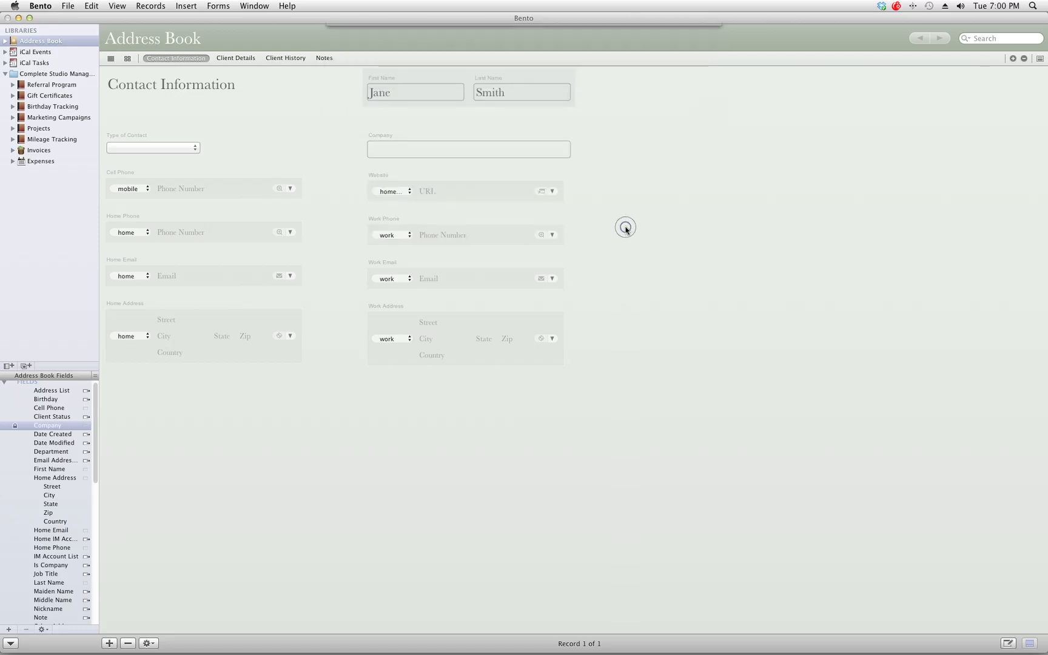
Step: Choose Client as the record's Type of Contact
click(148, 148)
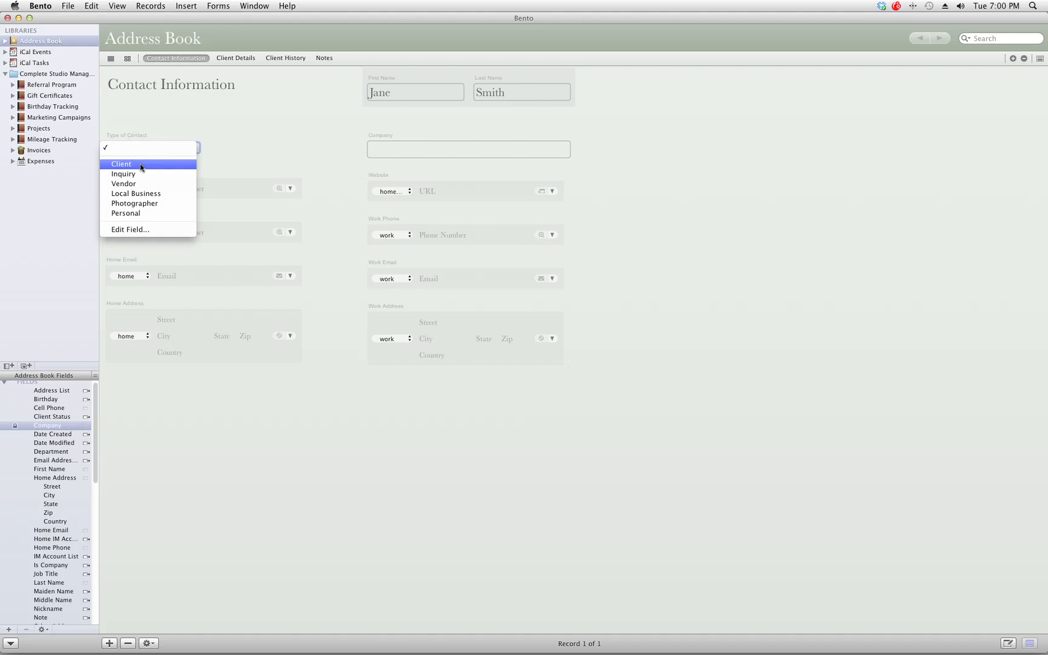
click(140, 165)
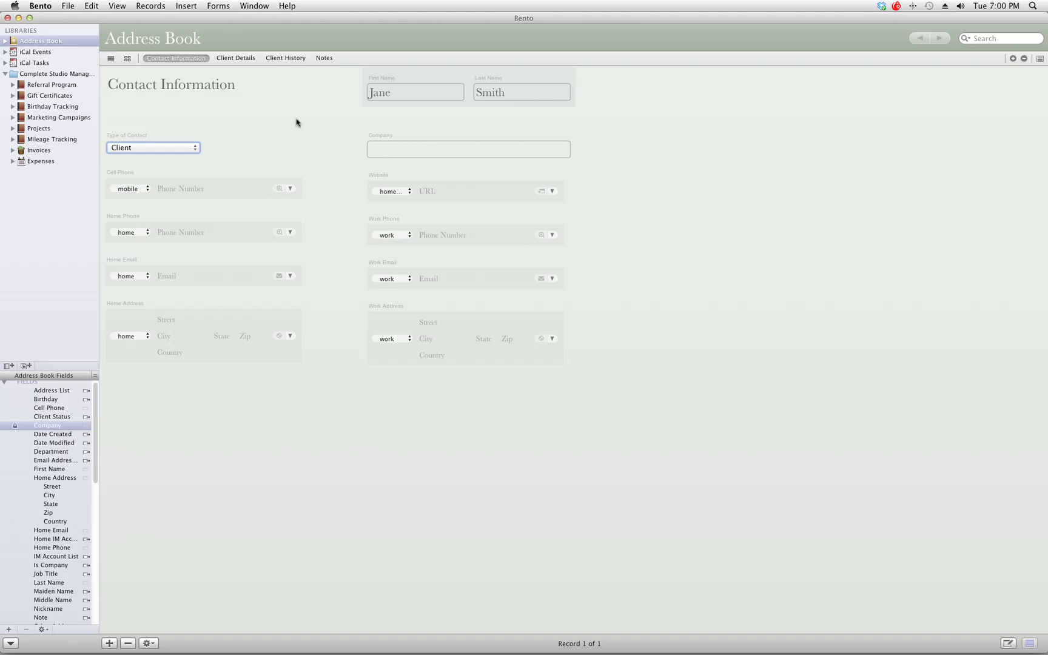
Step: Enter the contact's cell phone number, home phone number and home e-mail address
click(175, 188)
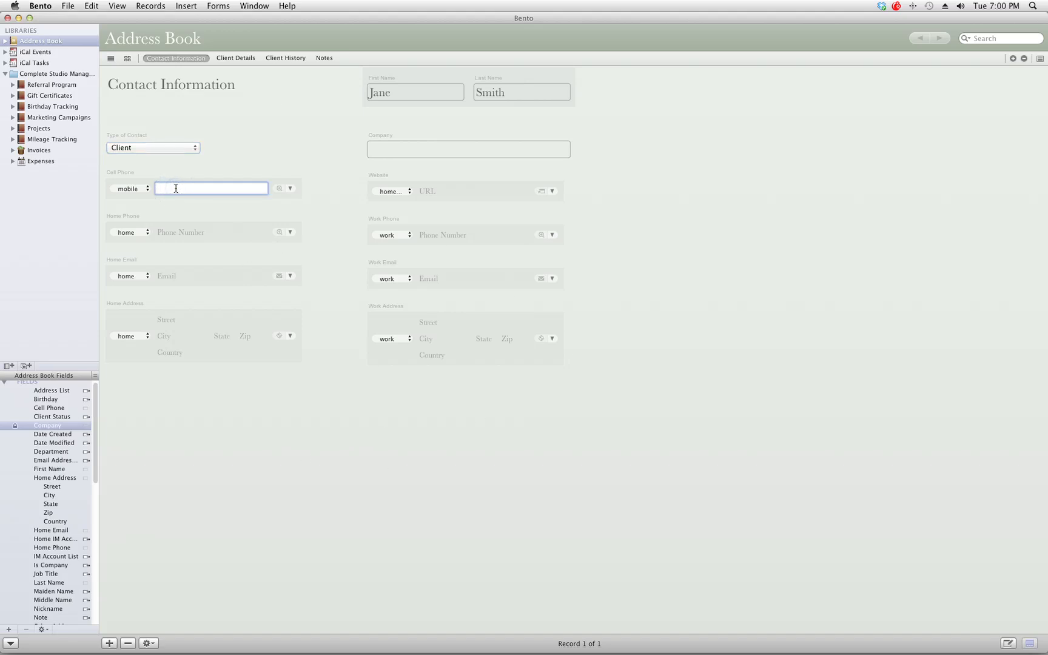
text(5555551212)
key(Tab)
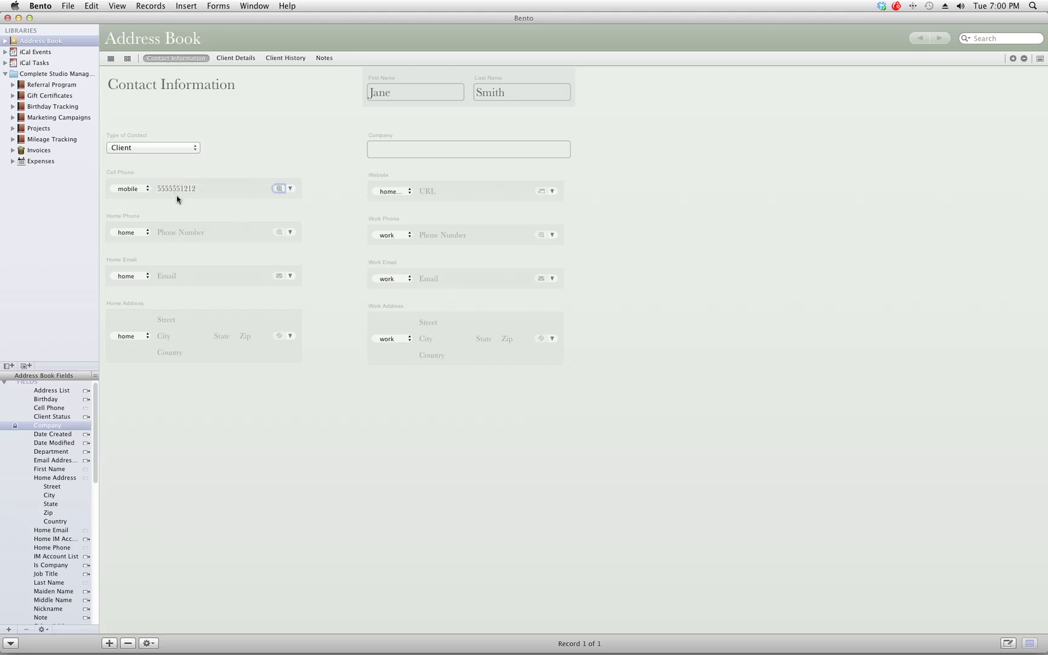
click(176, 229)
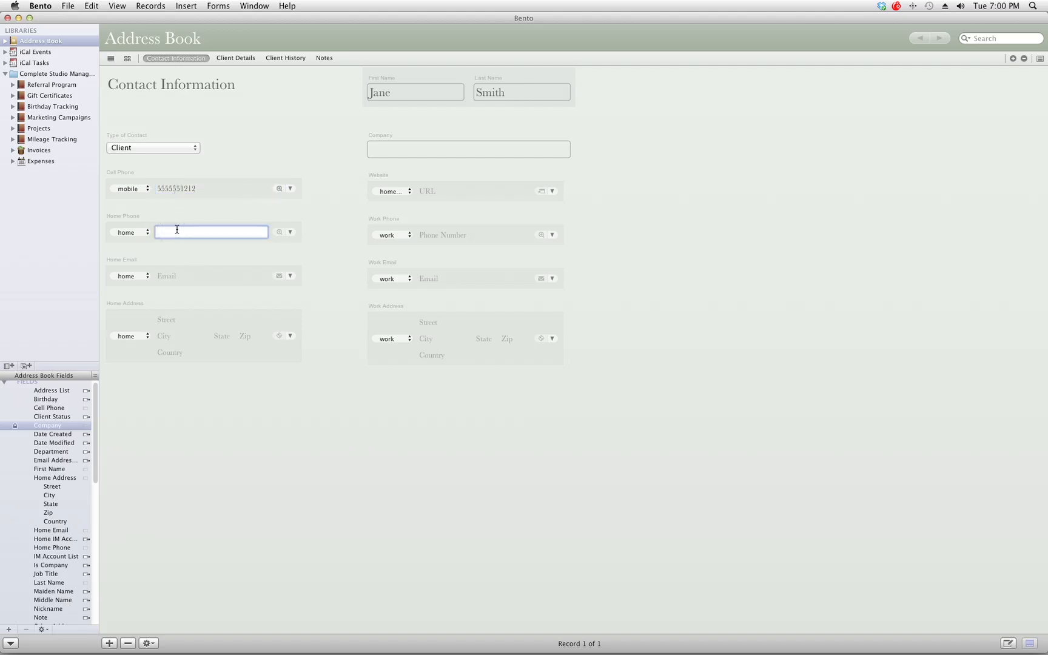
text(5555551313)
click(168, 277)
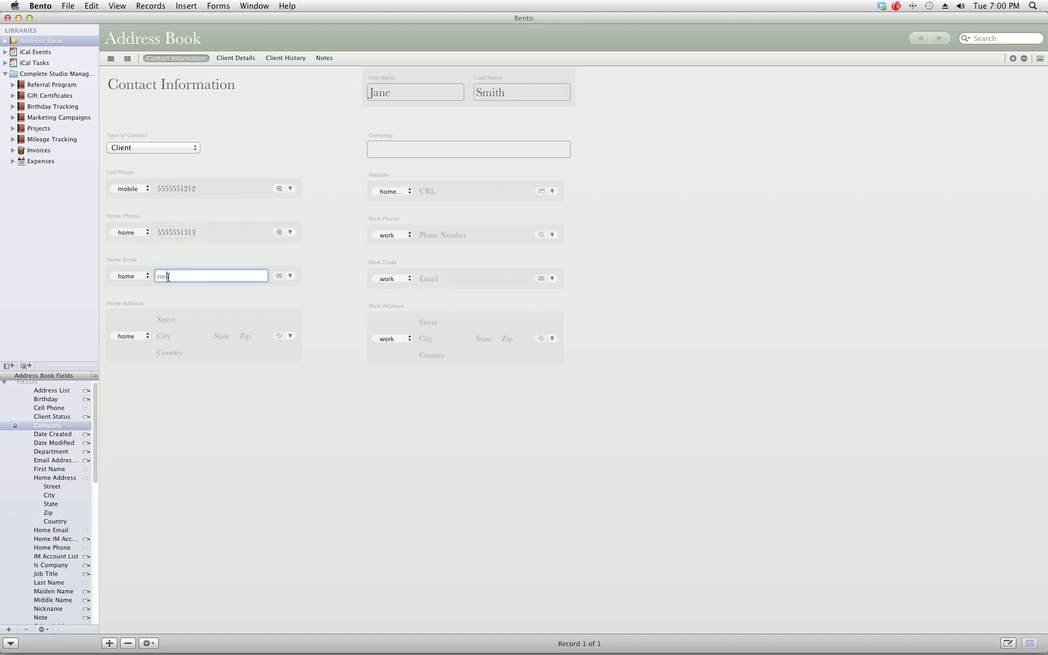
text(jane@email.com)
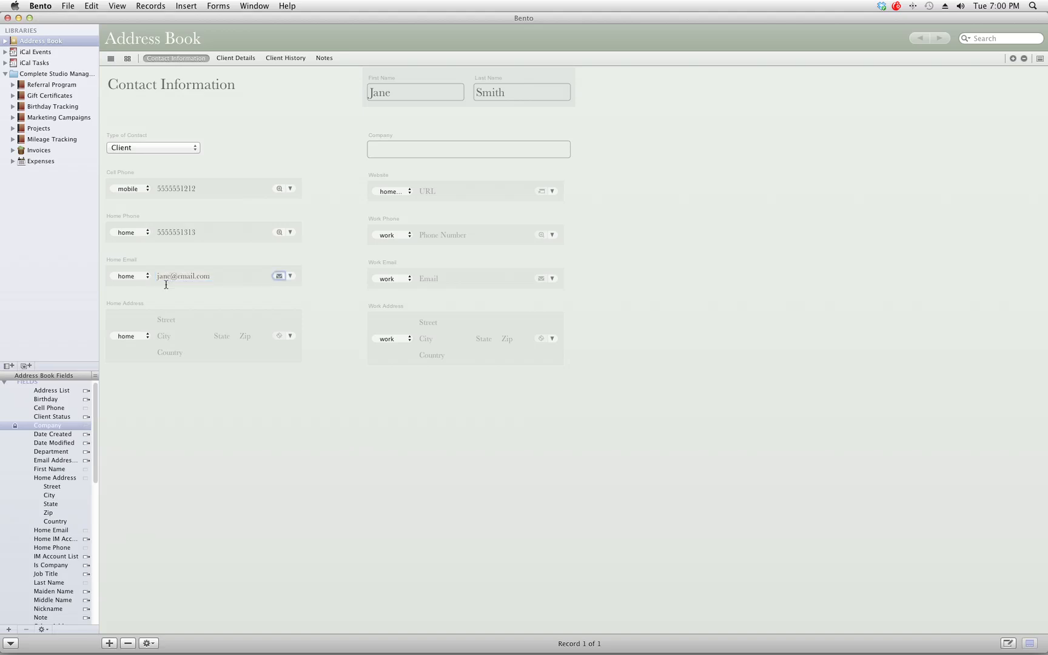
Step: Fill in the contact's home street address, city, state and zip code
click(162, 318)
text(123 )
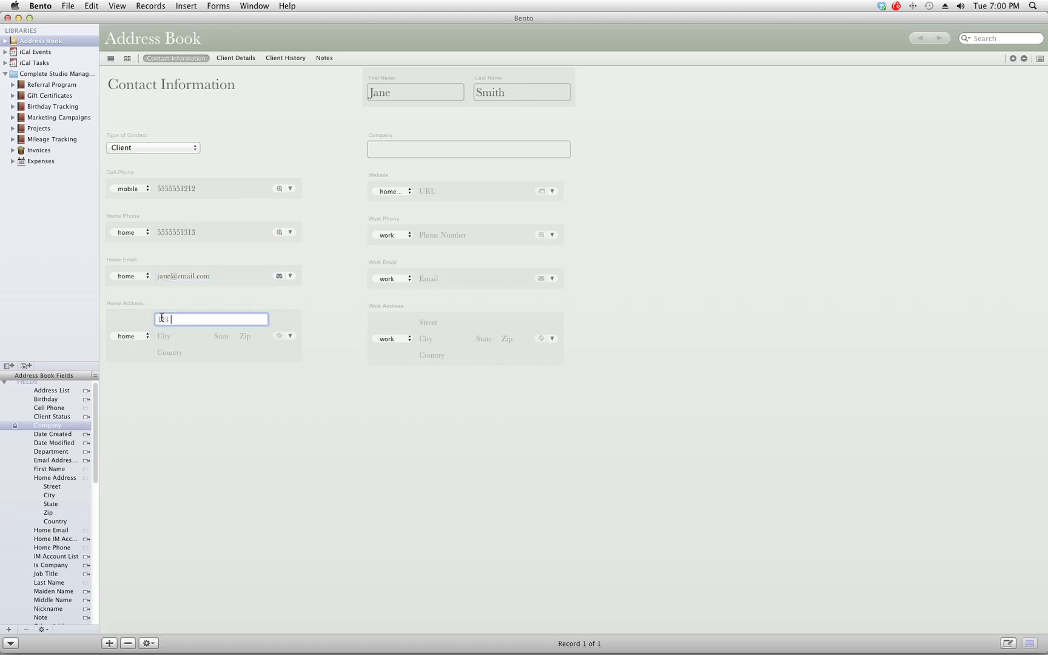
text(Street Rd)
click(166, 333)
text(Town)
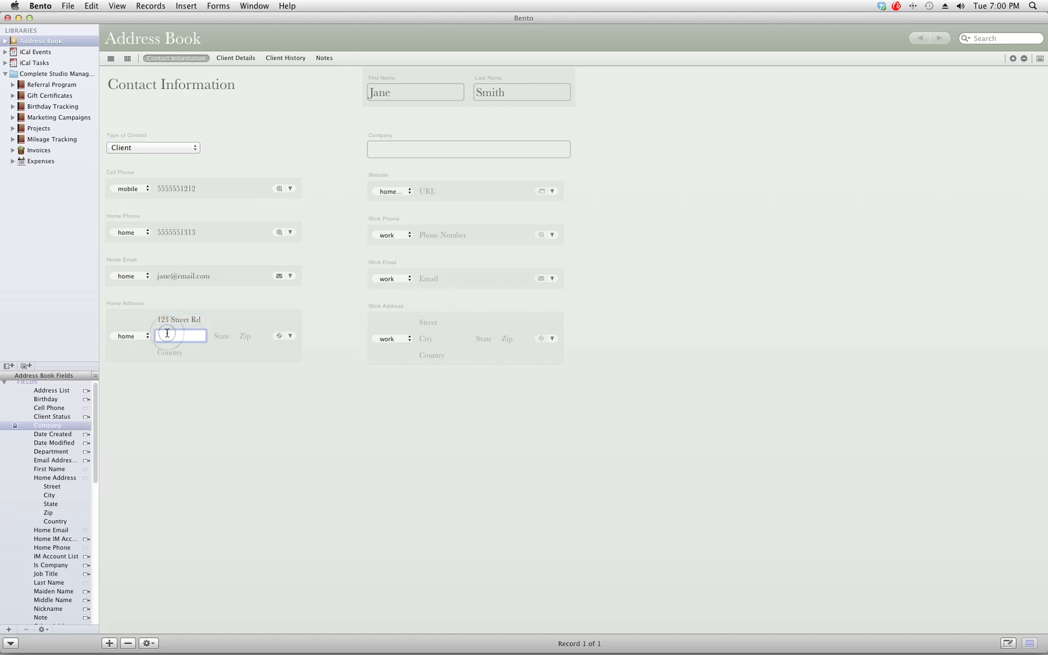
key(Tab)
text(OH)
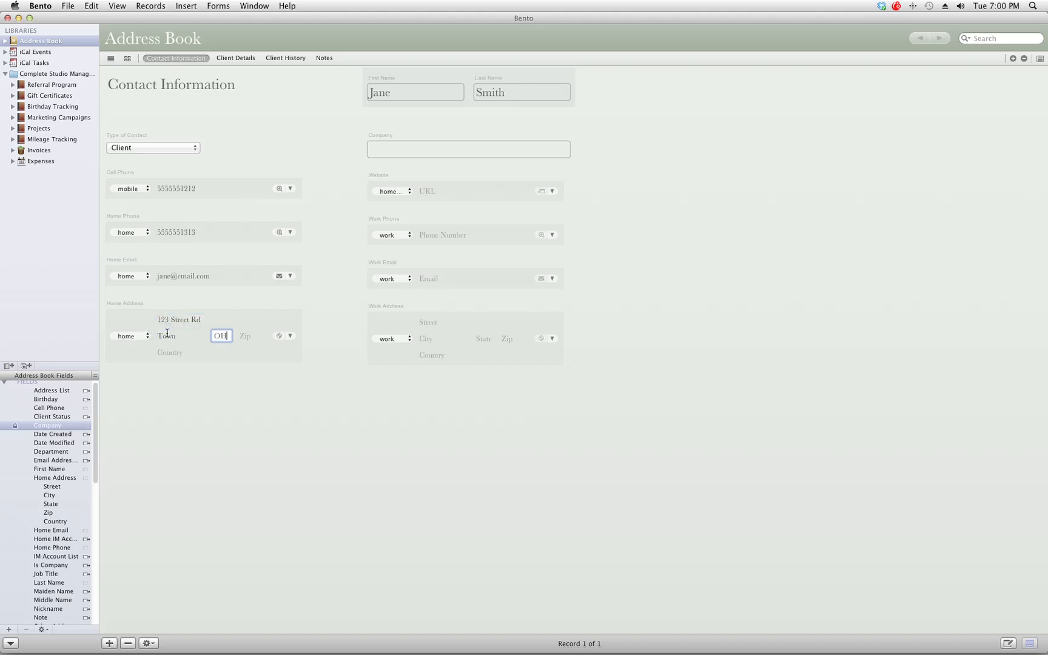
key(Tab)
text(999999)
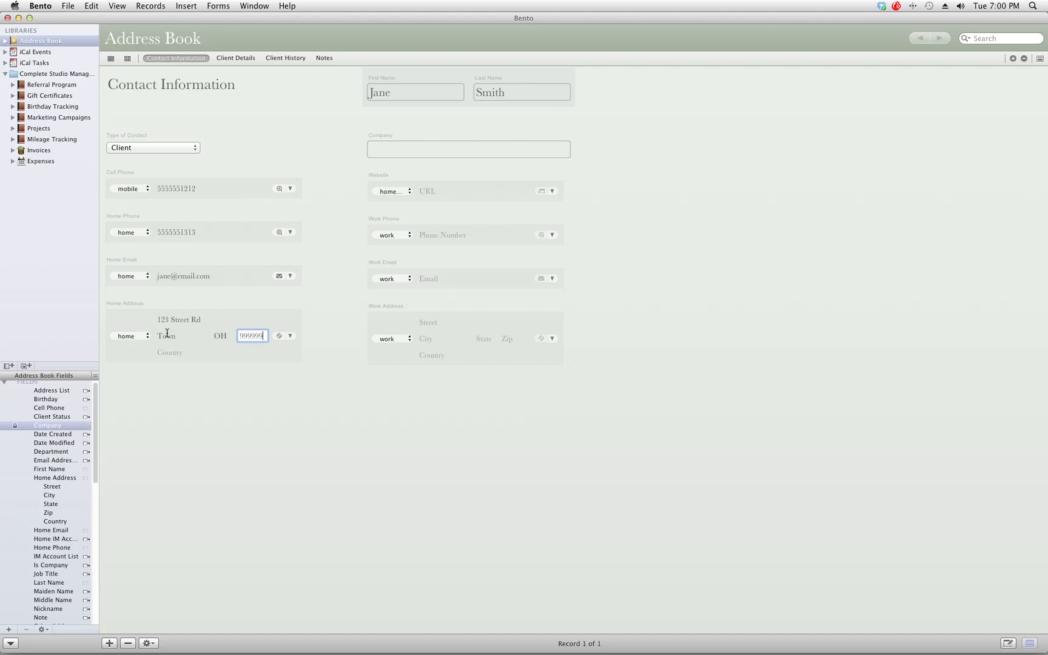
click(361, 413)
Step: On the Client Details page, set Client Status to Scheduled
click(236, 58)
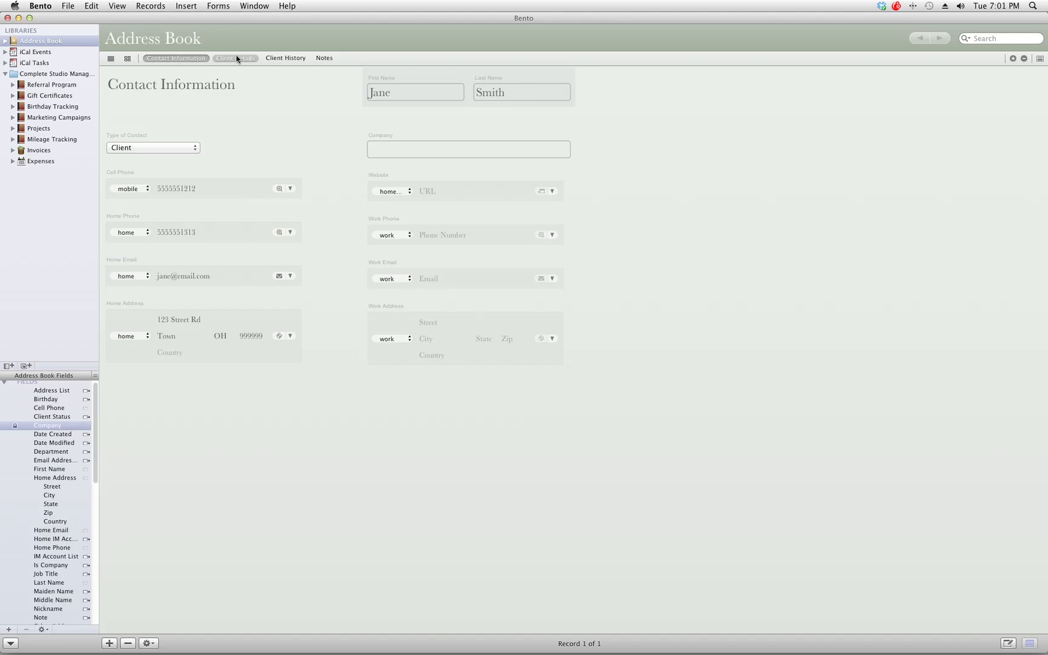
click(237, 58)
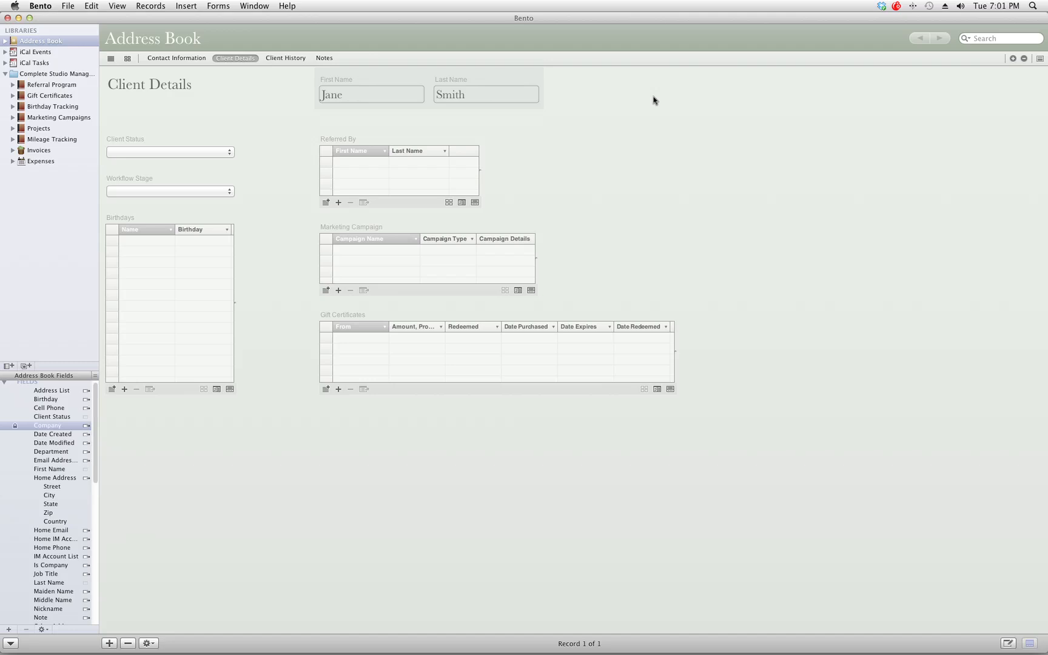
click(226, 153)
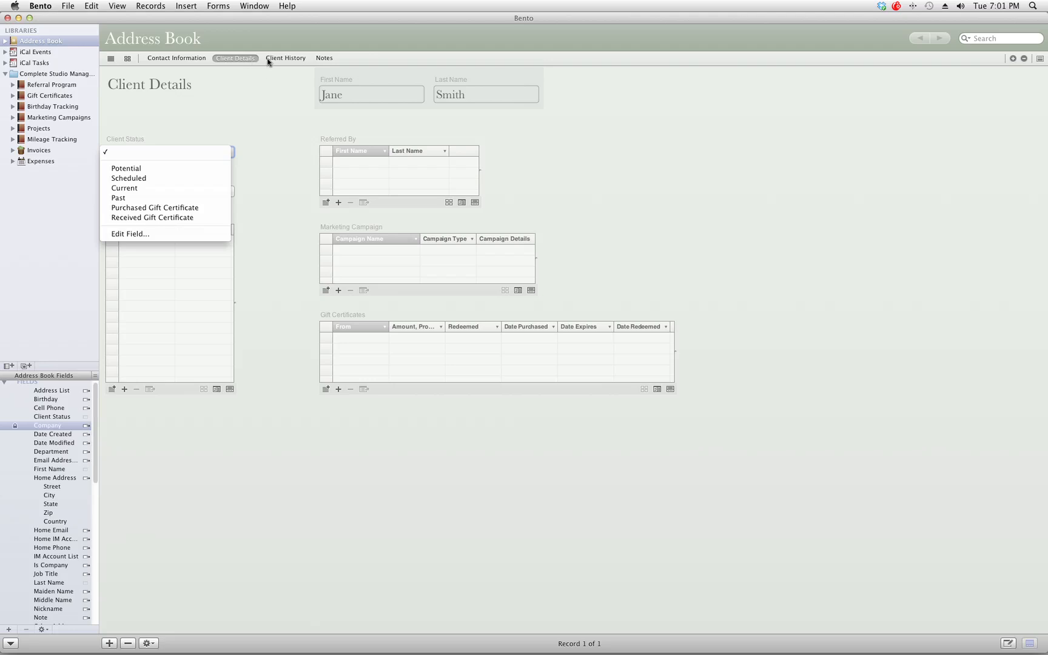
click(146, 179)
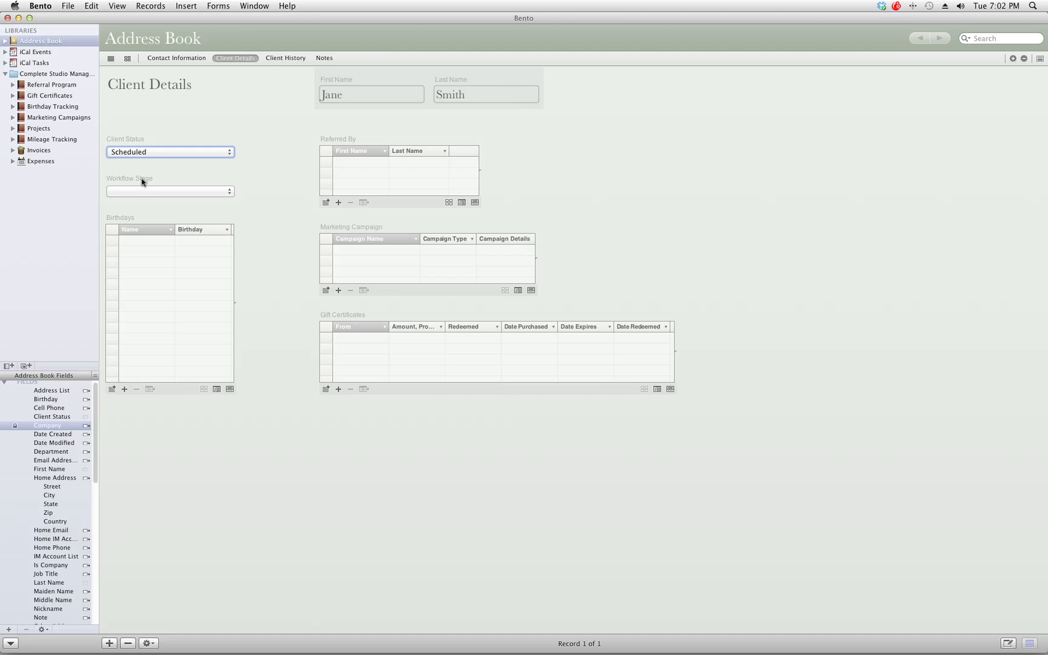
Step: Change the Workflow Stage from Info Requested to Confirm Session
click(143, 191)
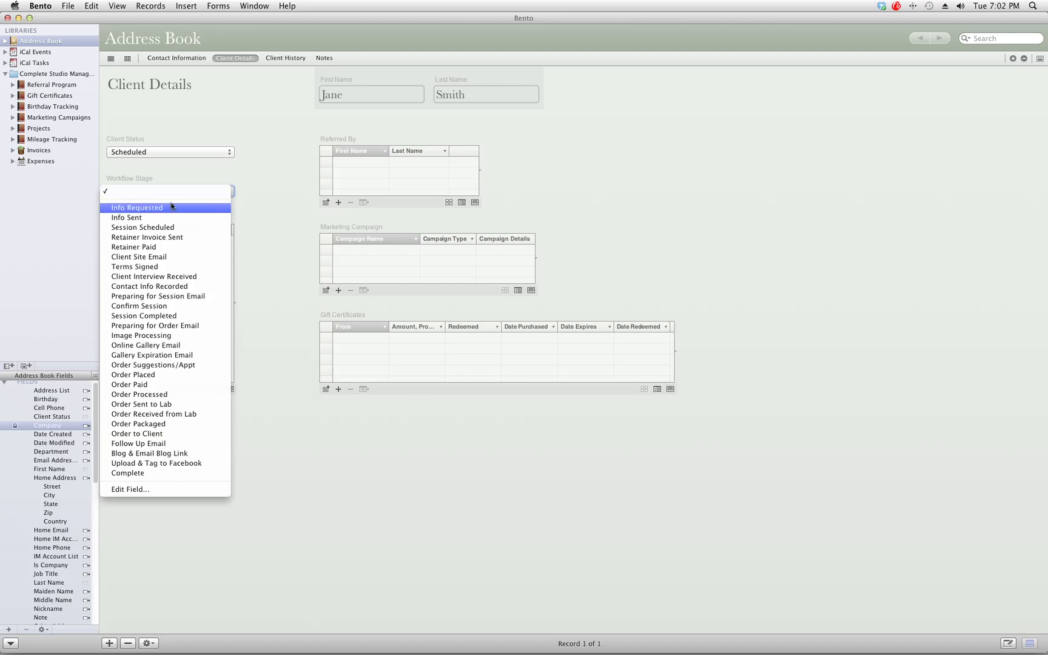
click(125, 209)
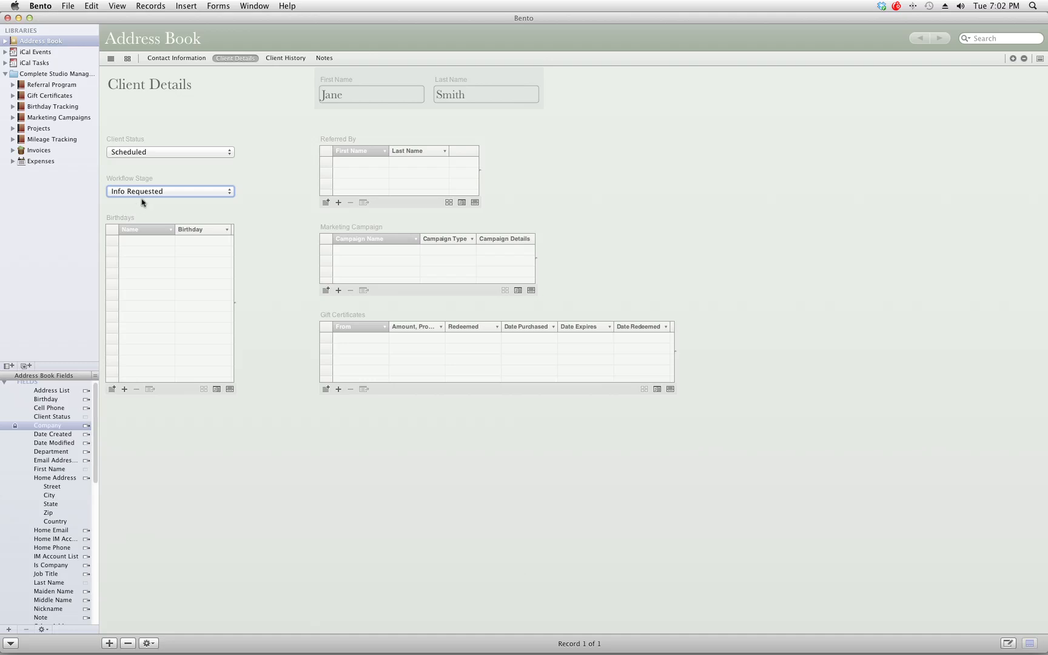
click(146, 193)
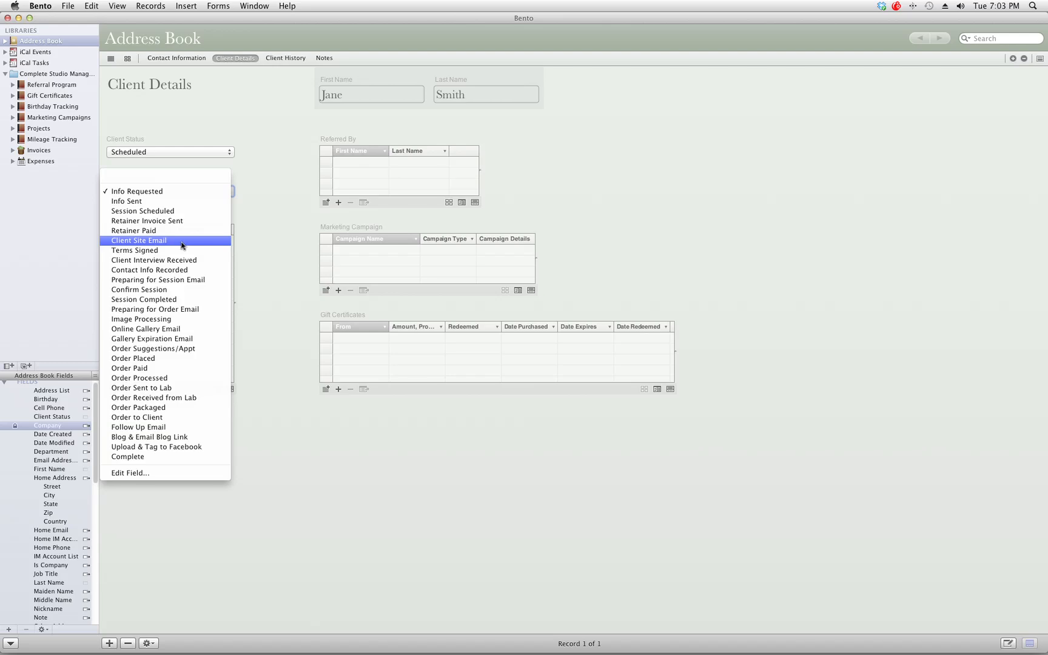
click(156, 290)
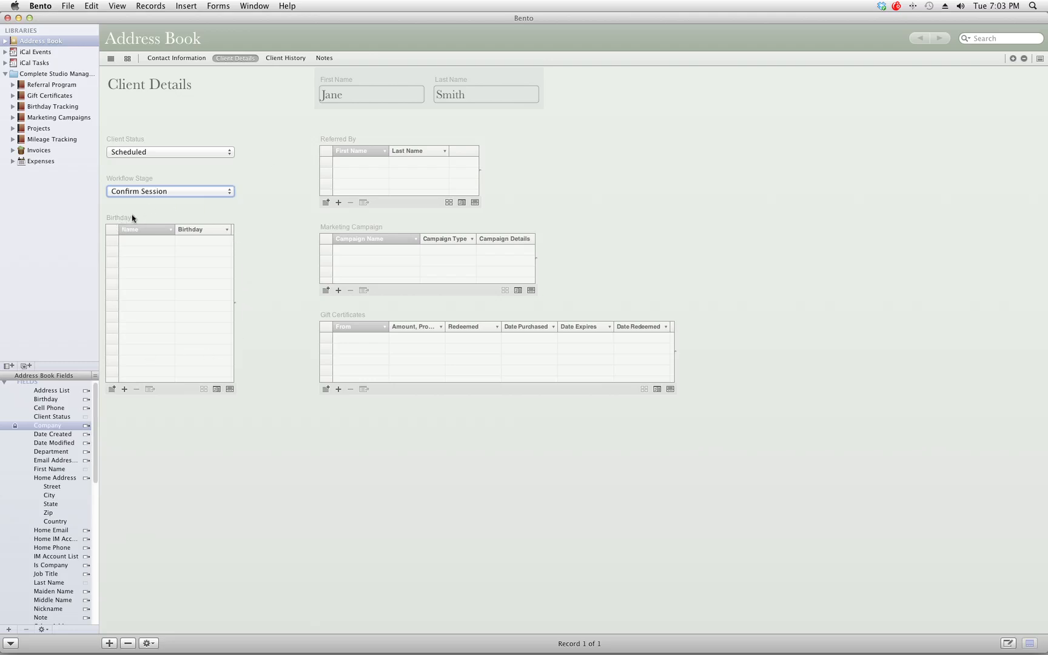
Step: Start a Birthday Tracking record with the person's name and an attempted birthday of 51203
click(65, 108)
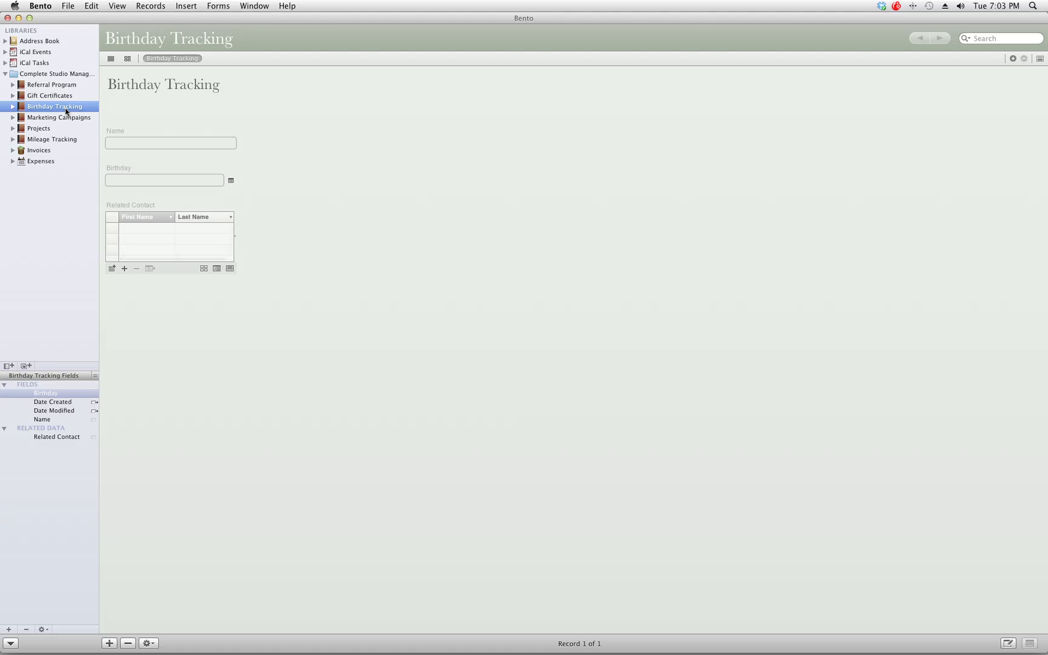
click(129, 141)
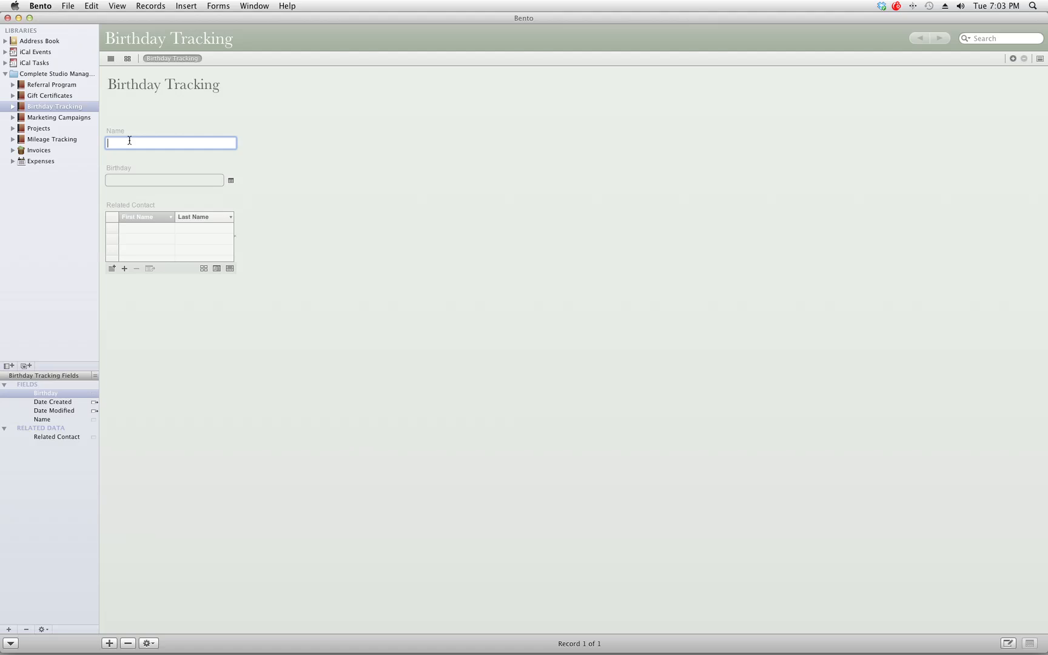
click(146, 181)
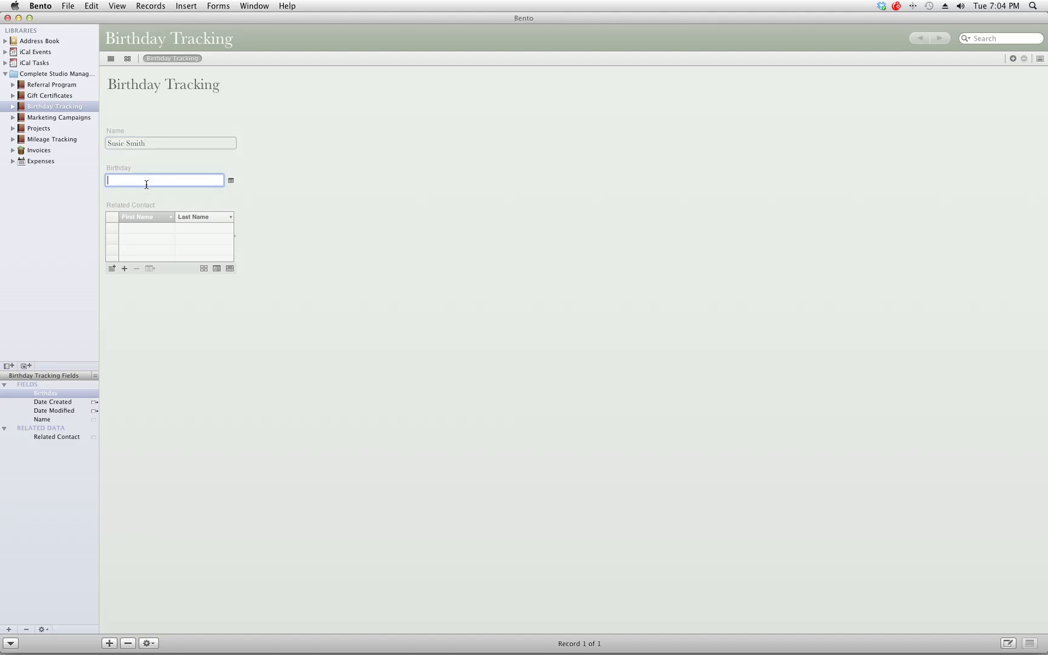
text(51203)
key(Return)
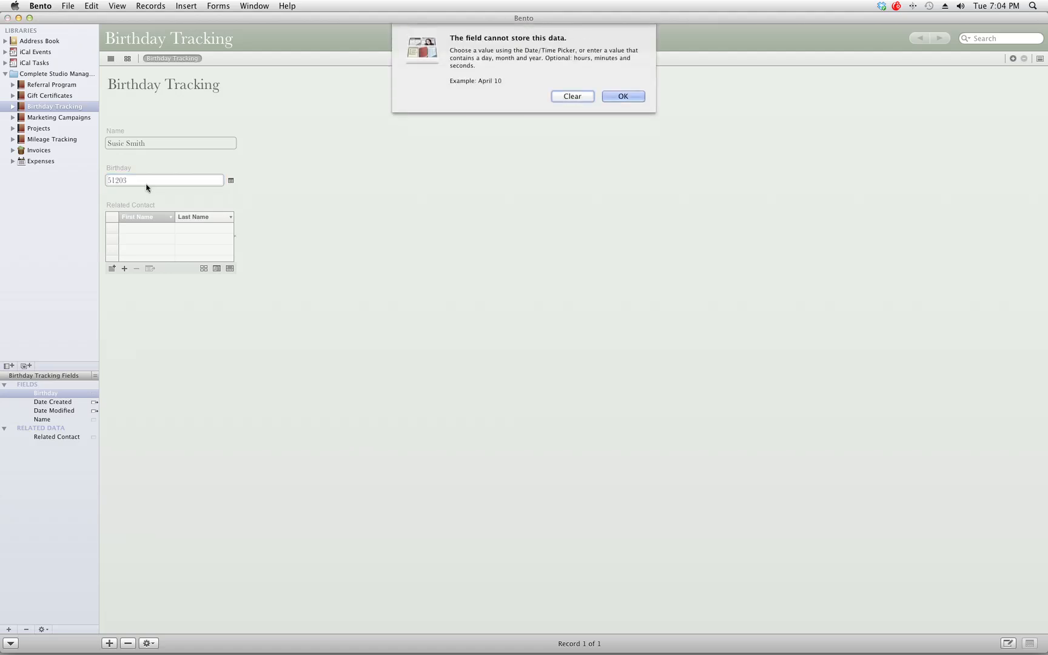
key(Return)
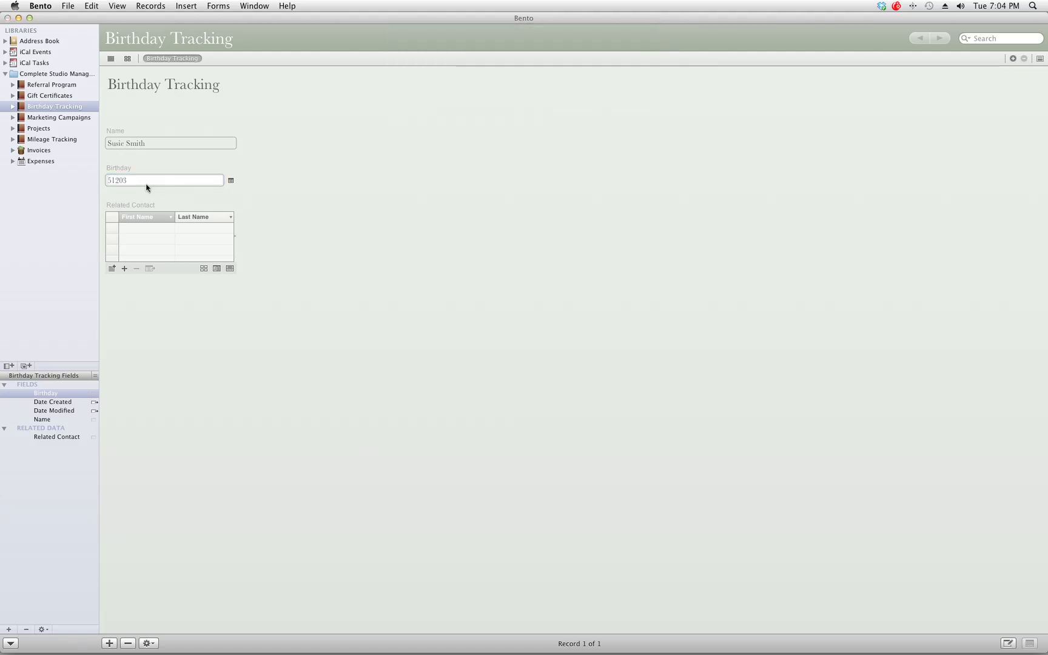
Step: Clear the rejected birthday value and enter May 12 instead
click(186, 180)
click(231, 180)
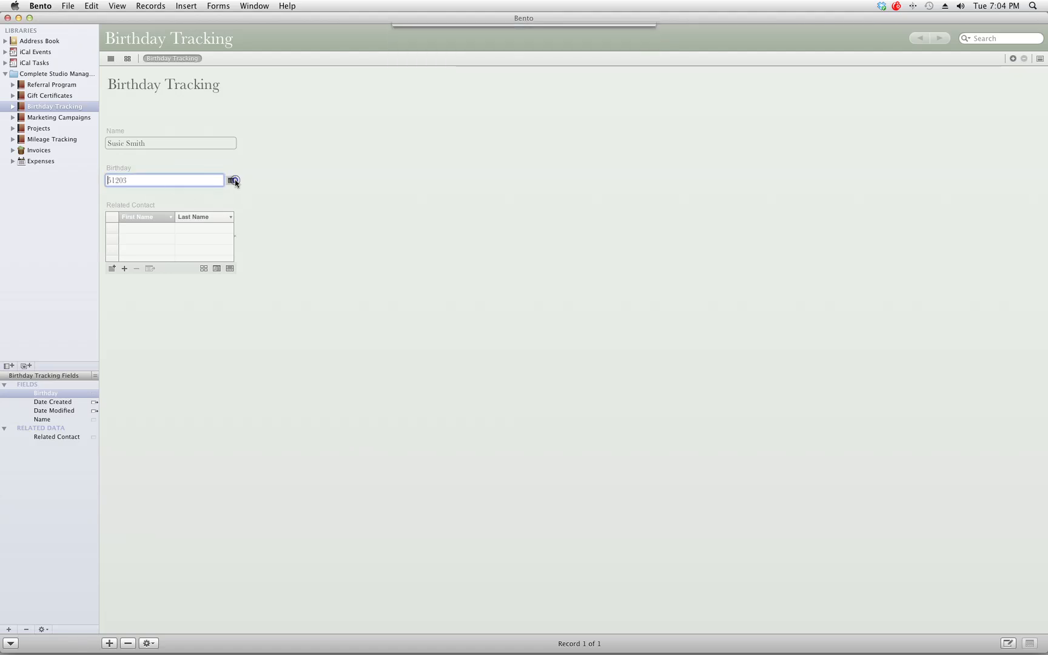
click(575, 97)
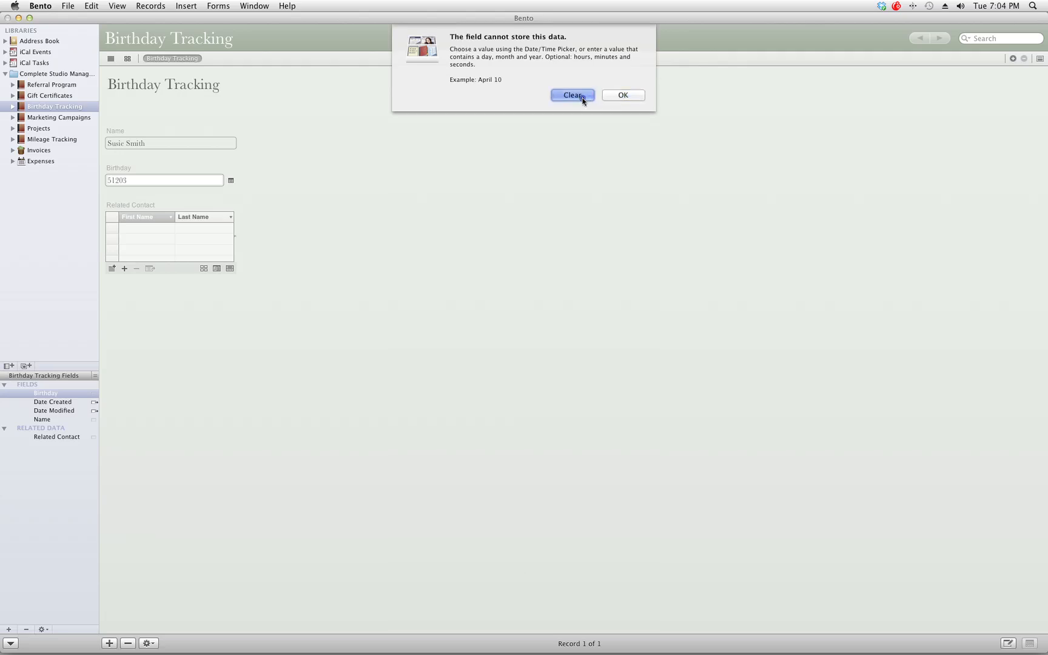
click(231, 180)
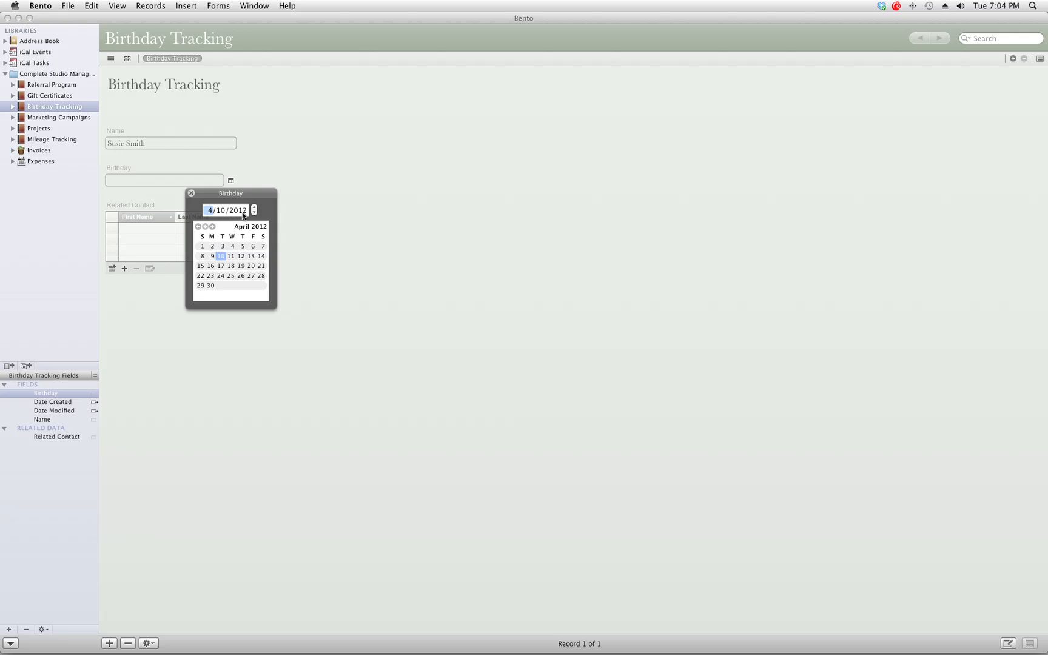
click(213, 226)
click(265, 256)
key(Escape)
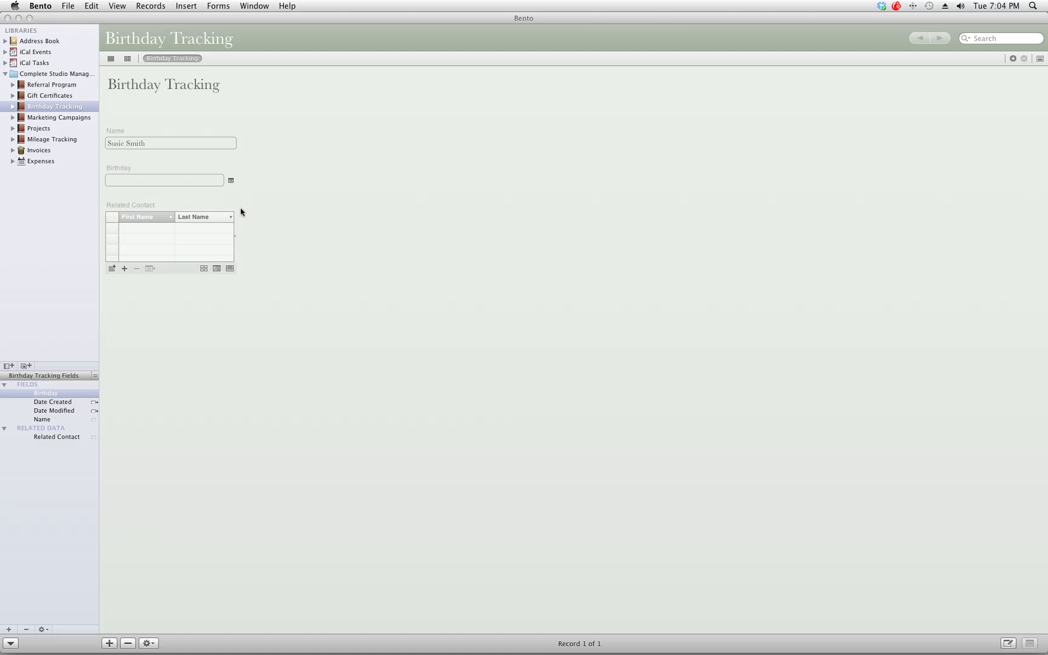
click(176, 186)
text(May 12)
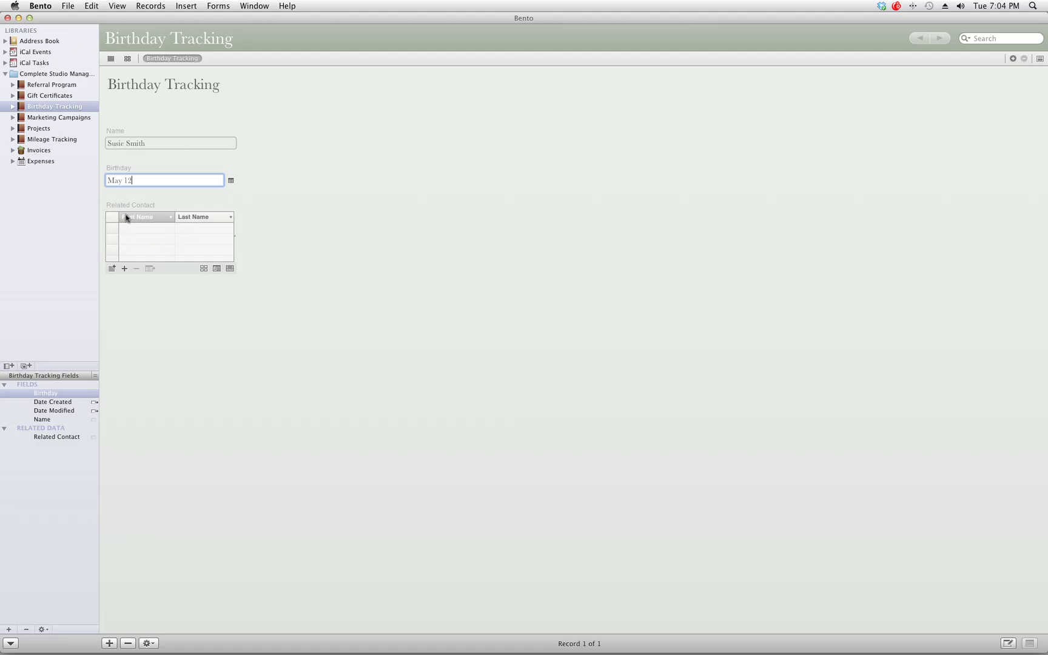
Step: Link the client's Address Book record as the birthday's Related Contact
click(112, 271)
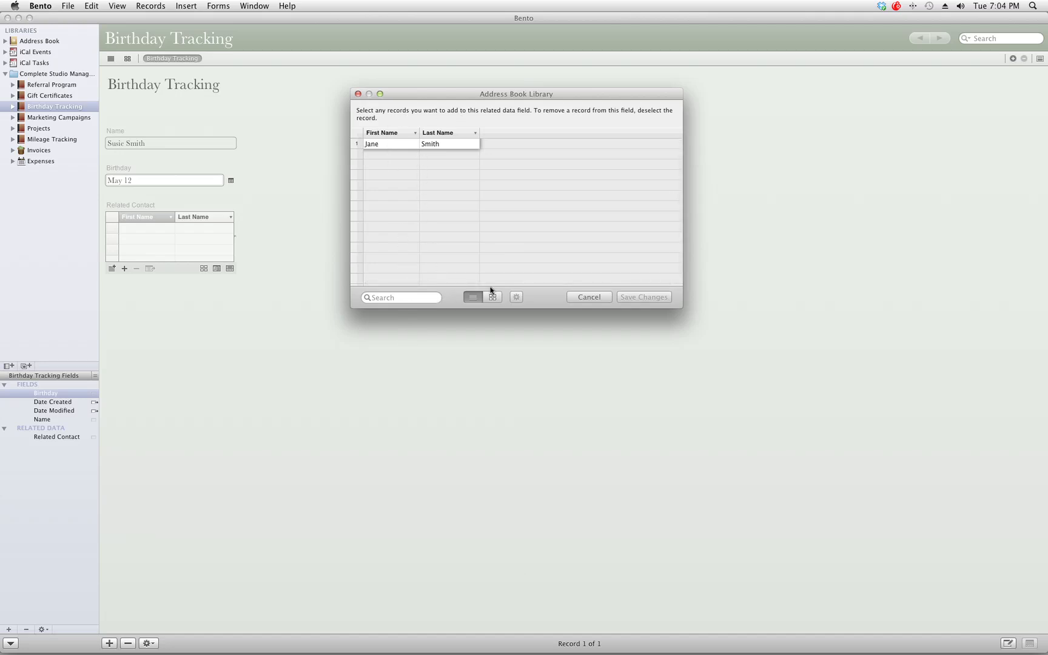
click(427, 296)
click(392, 146)
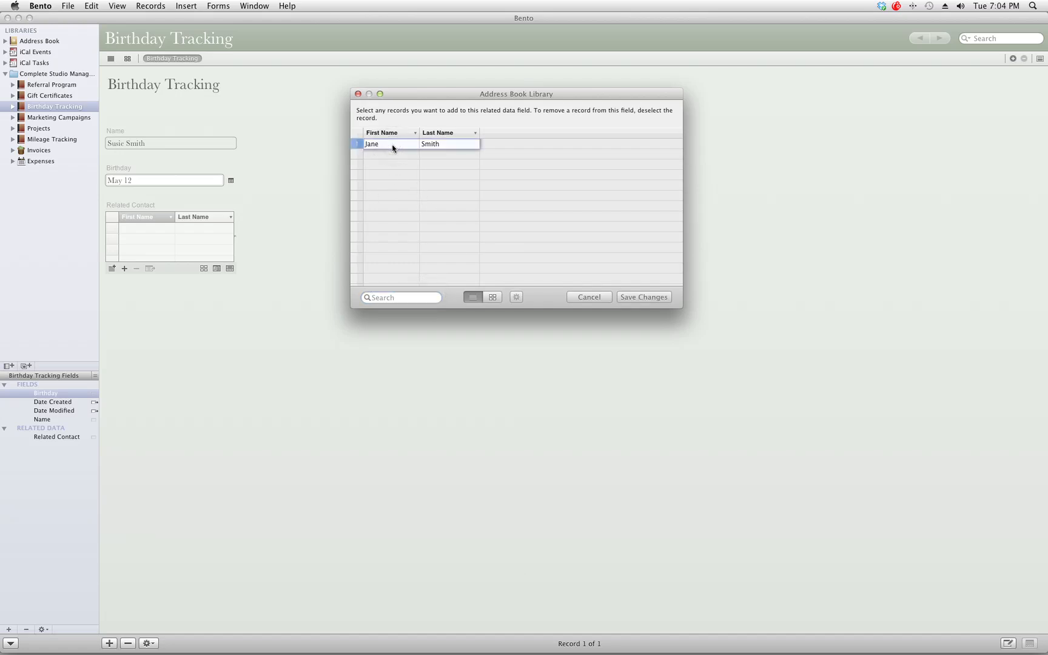
click(649, 297)
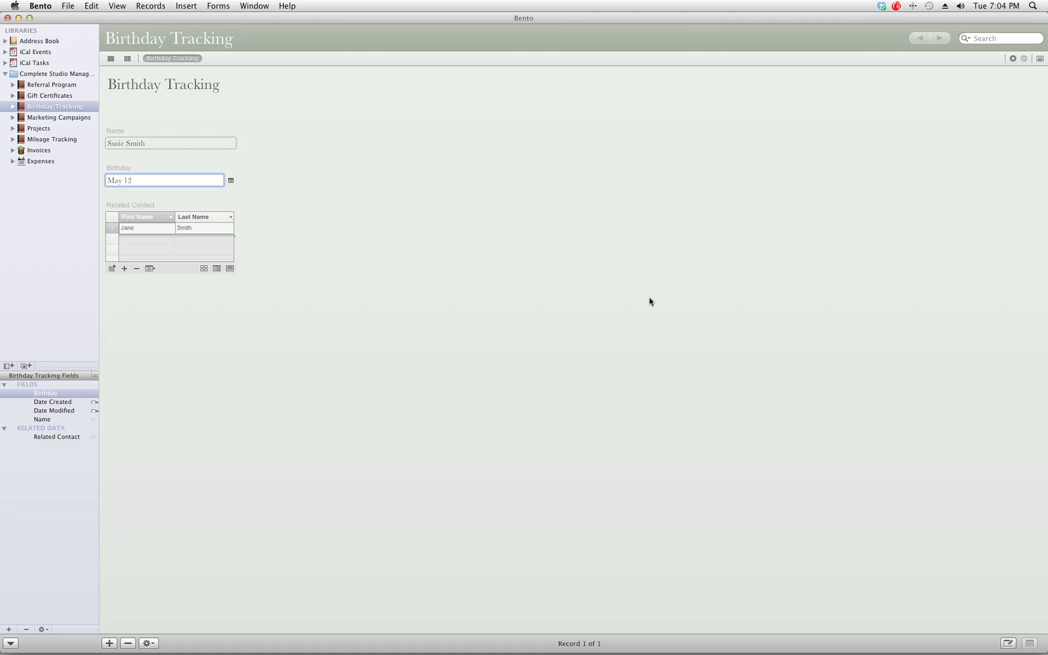
Step: Add another person's birthday, dated February 8, to the client's Birthdays table
click(54, 41)
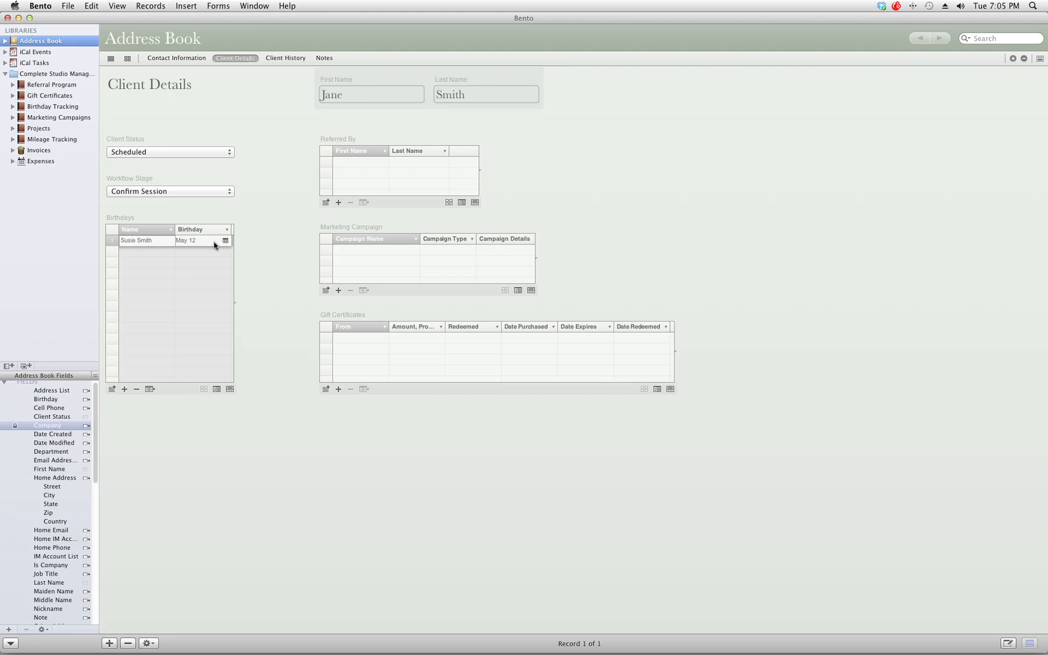
click(125, 390)
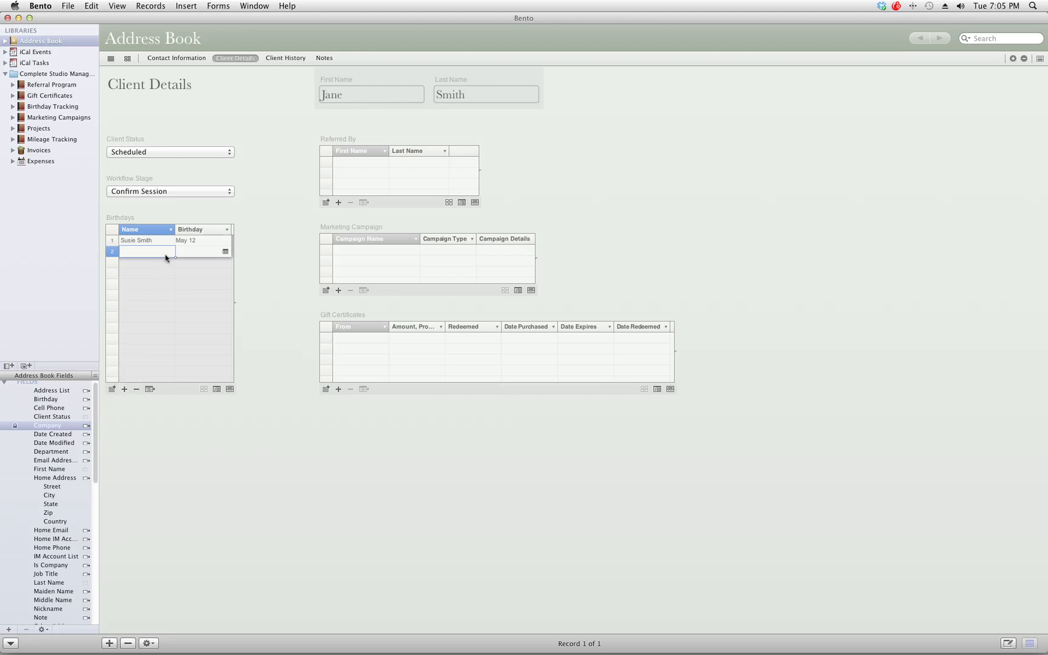
text(John Smith)
click(225, 251)
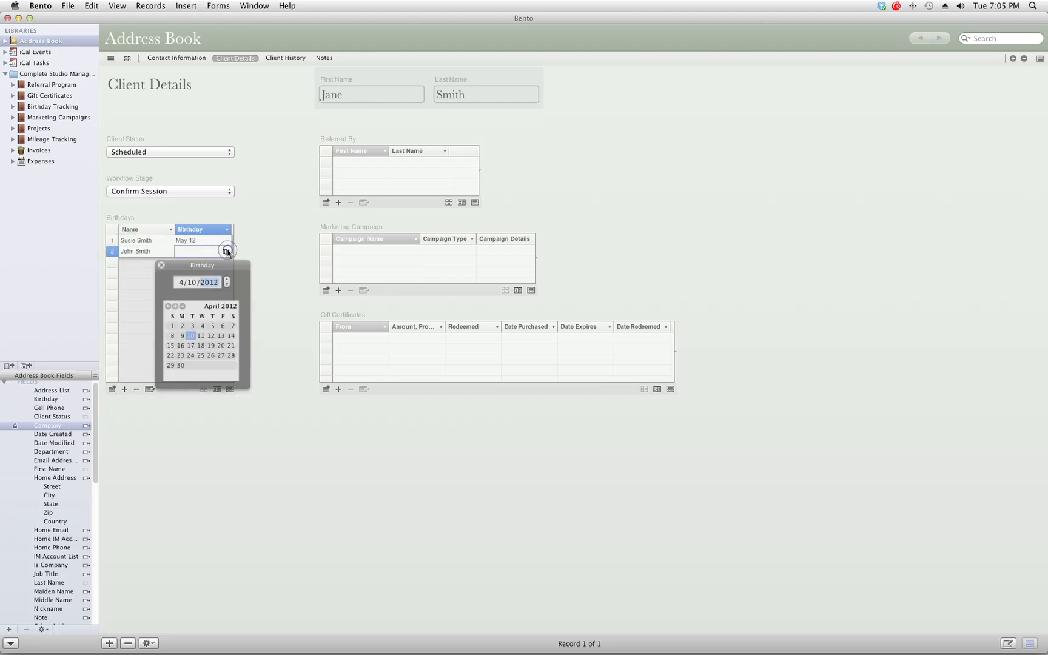
click(170, 297)
click(170, 298)
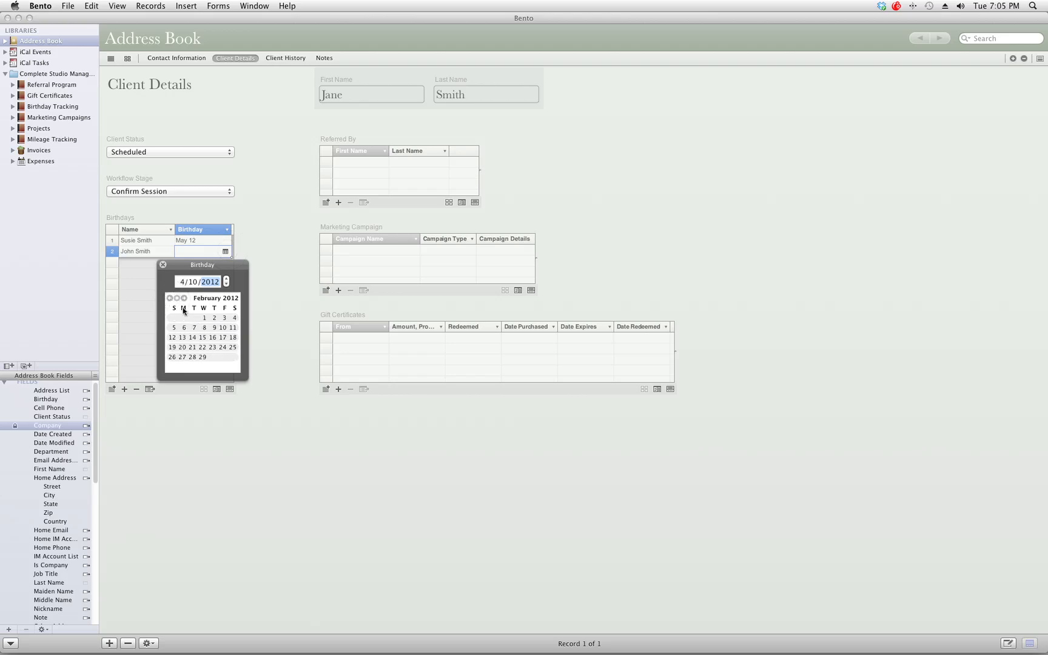
click(205, 328)
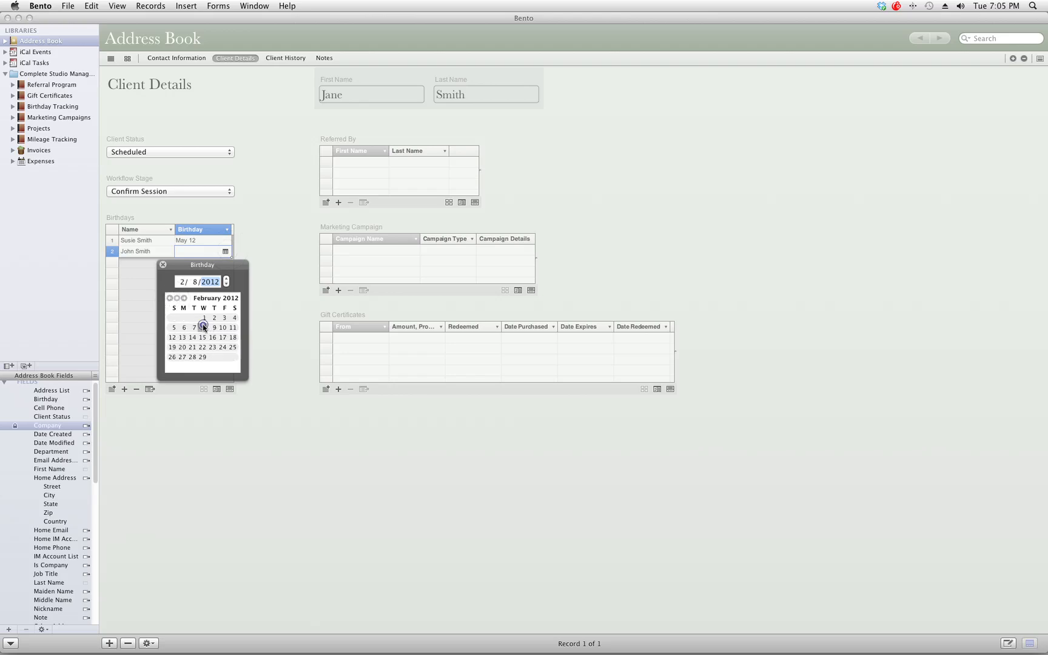
click(209, 282)
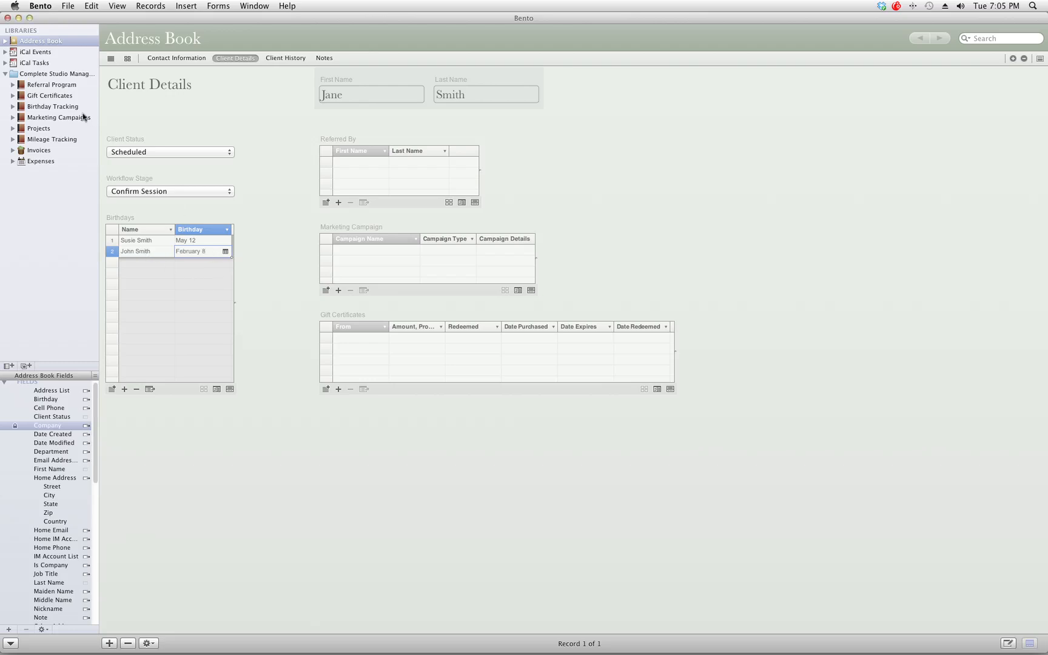
click(54, 106)
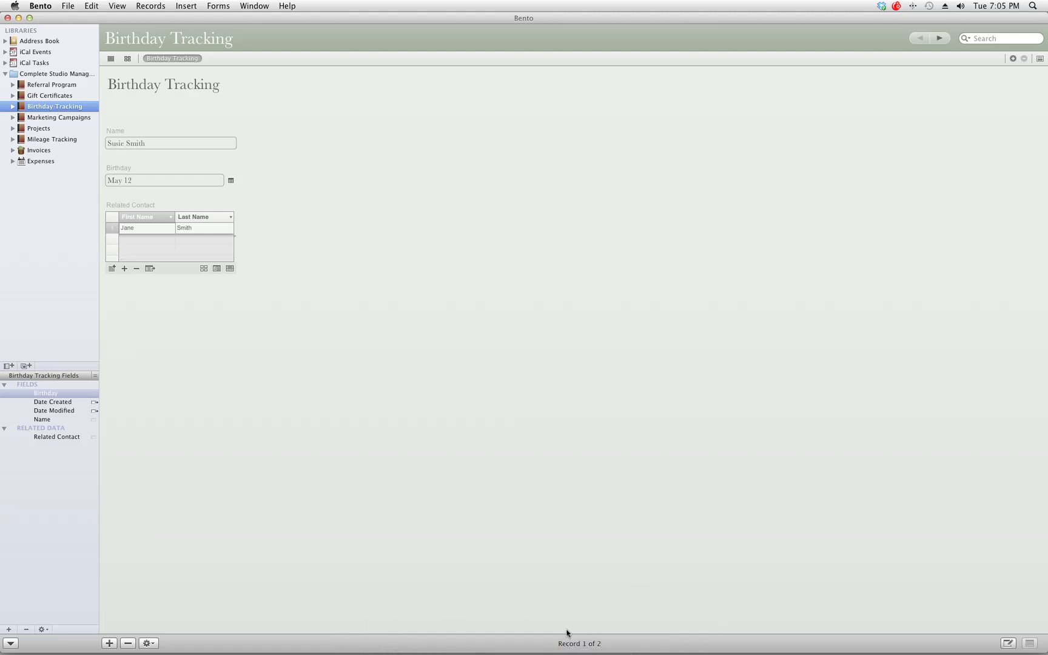
Step: View the second birthday record and the Referral Program library, then go back to Address Book
click(938, 38)
click(47, 41)
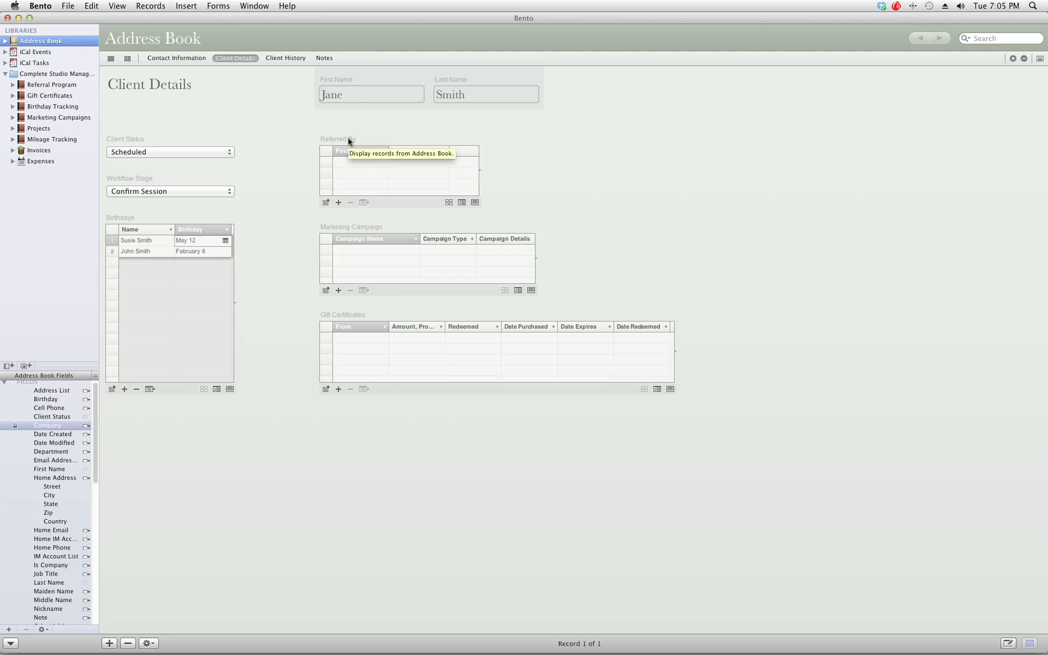
click(76, 86)
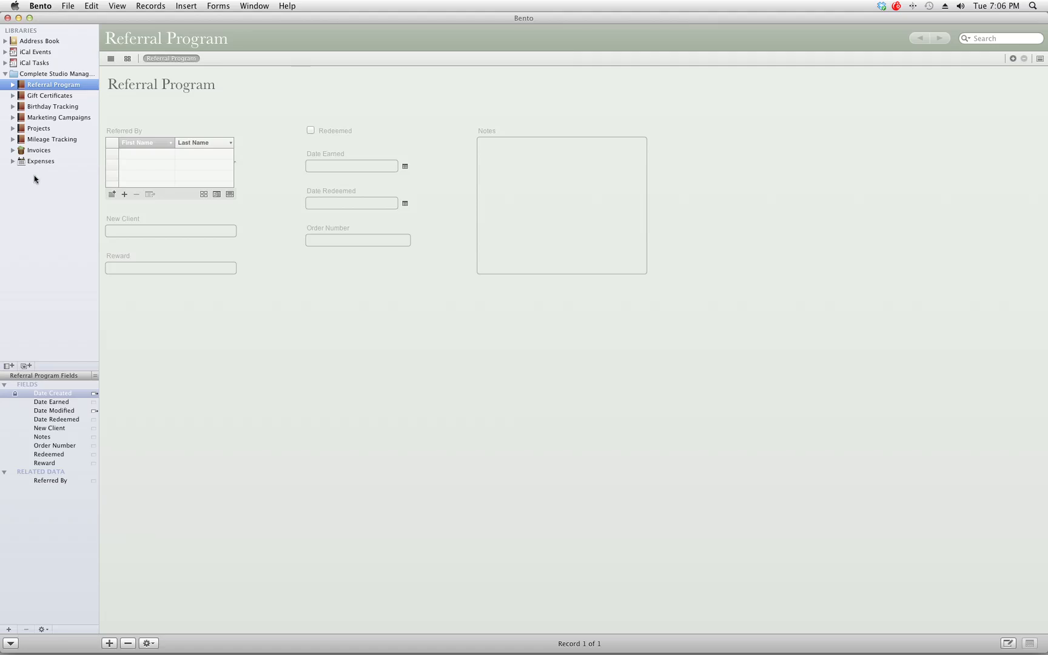
click(43, 42)
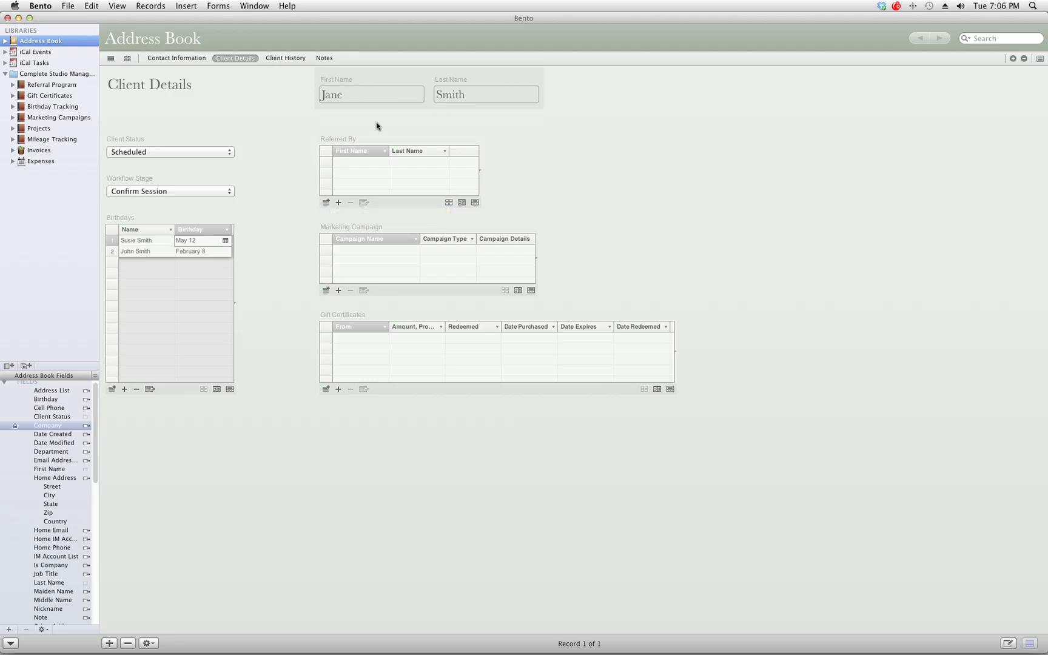
Step: Add a Referred By row containing the referrer's first and last name
click(338, 202)
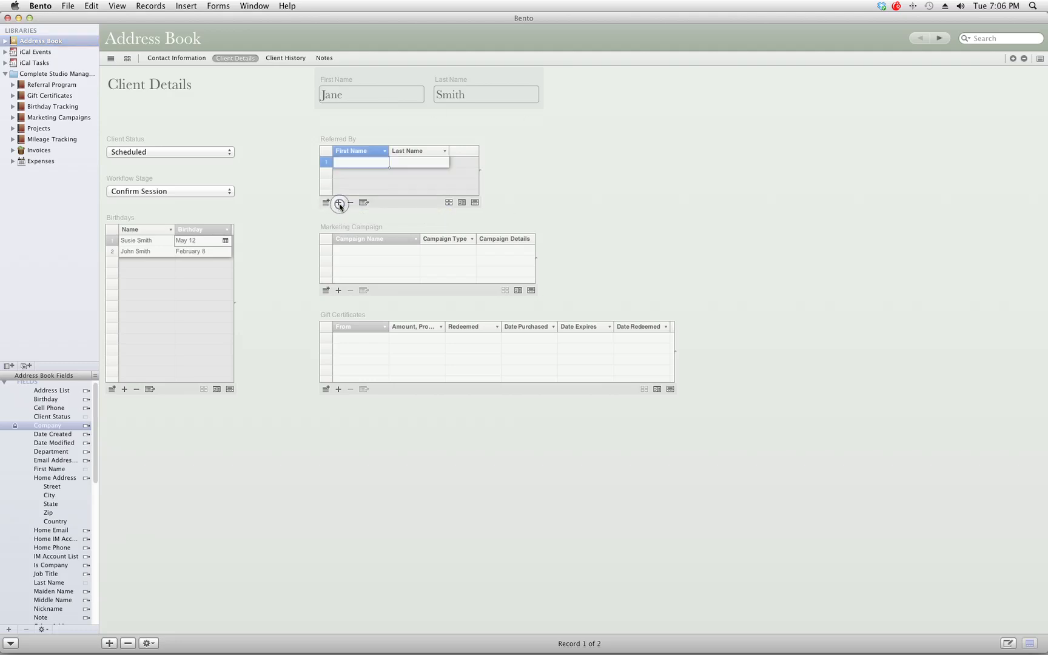
click(358, 162)
key(Tab)
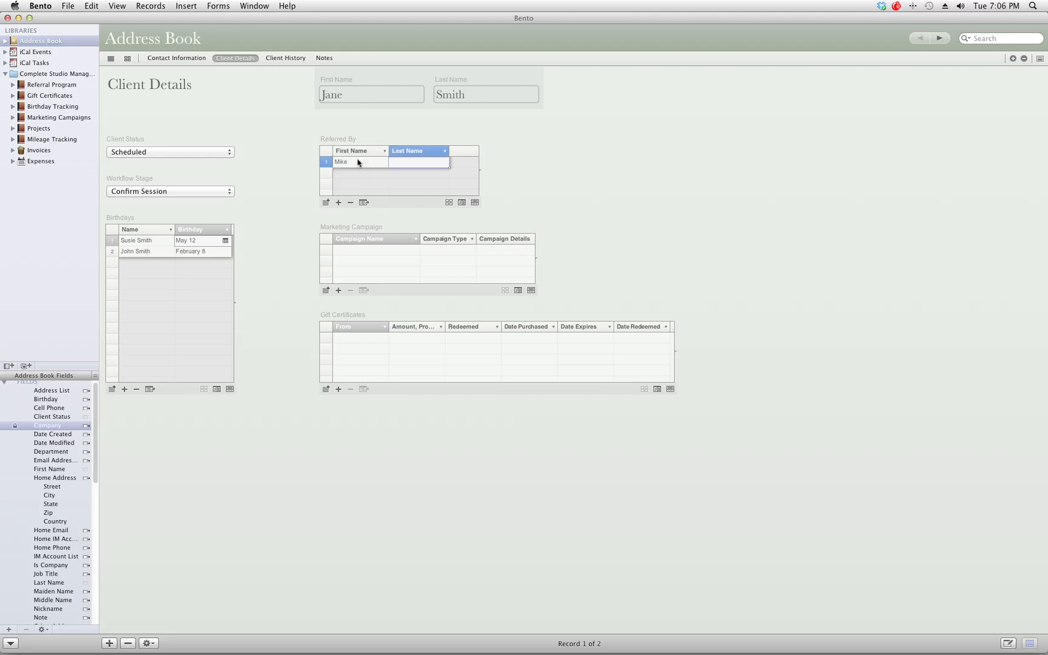
click(425, 164)
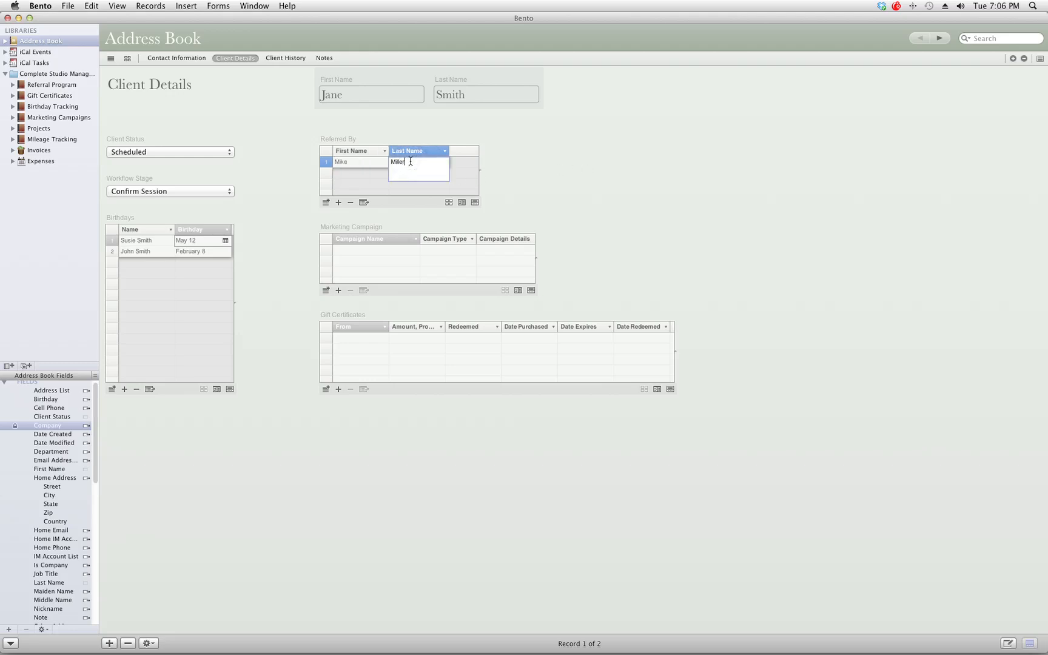
key(Tab)
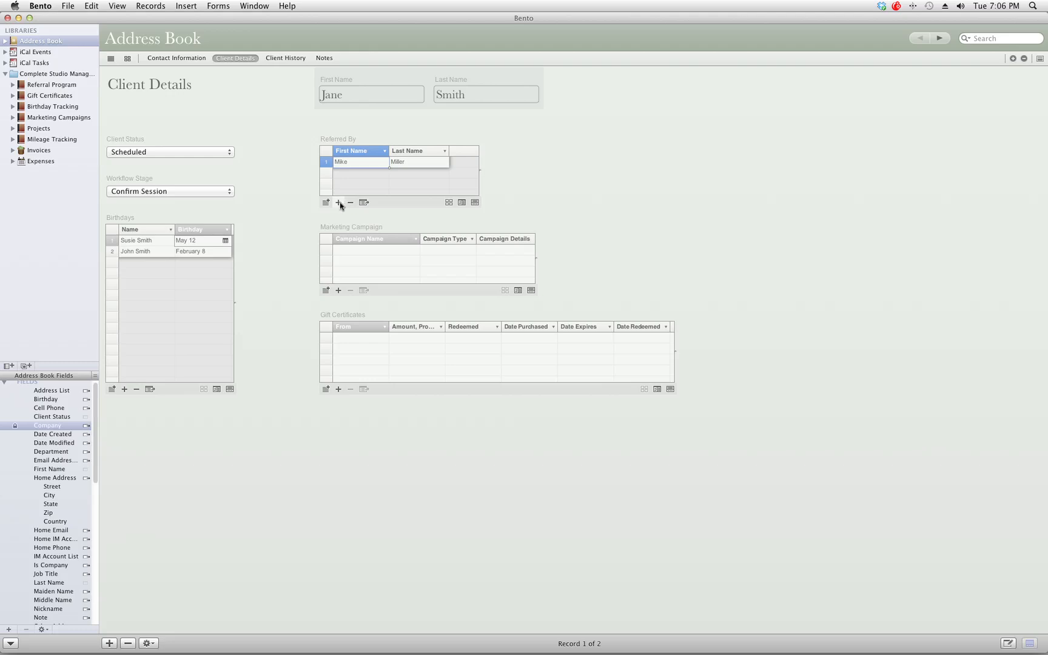
click(35, 42)
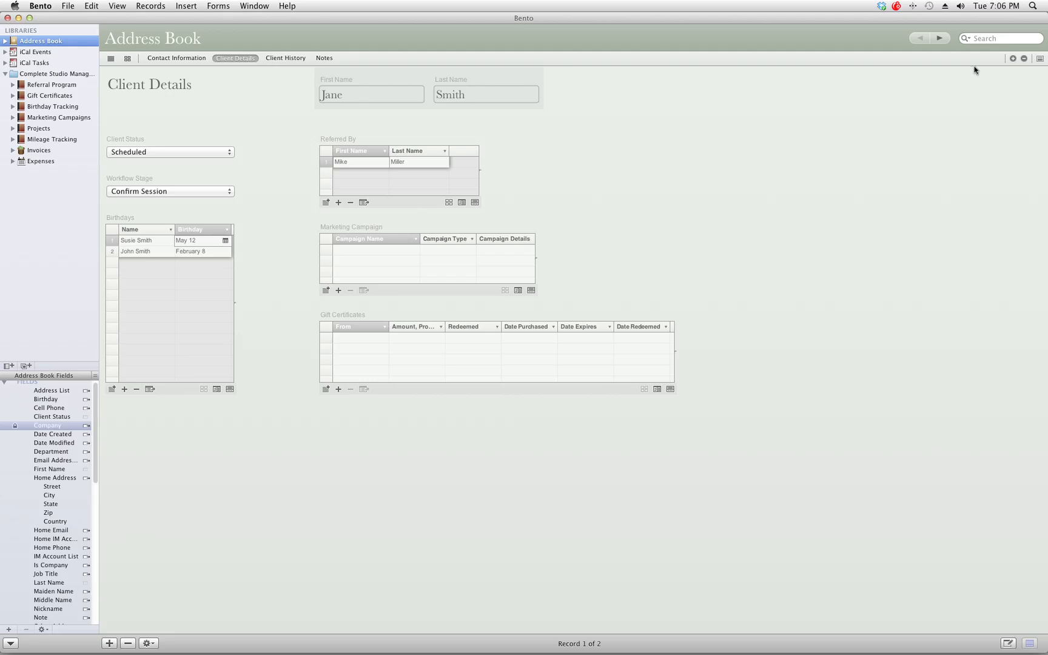
Step: Add a new Address Book contact and enter the actual referrer's first and last name
click(938, 38)
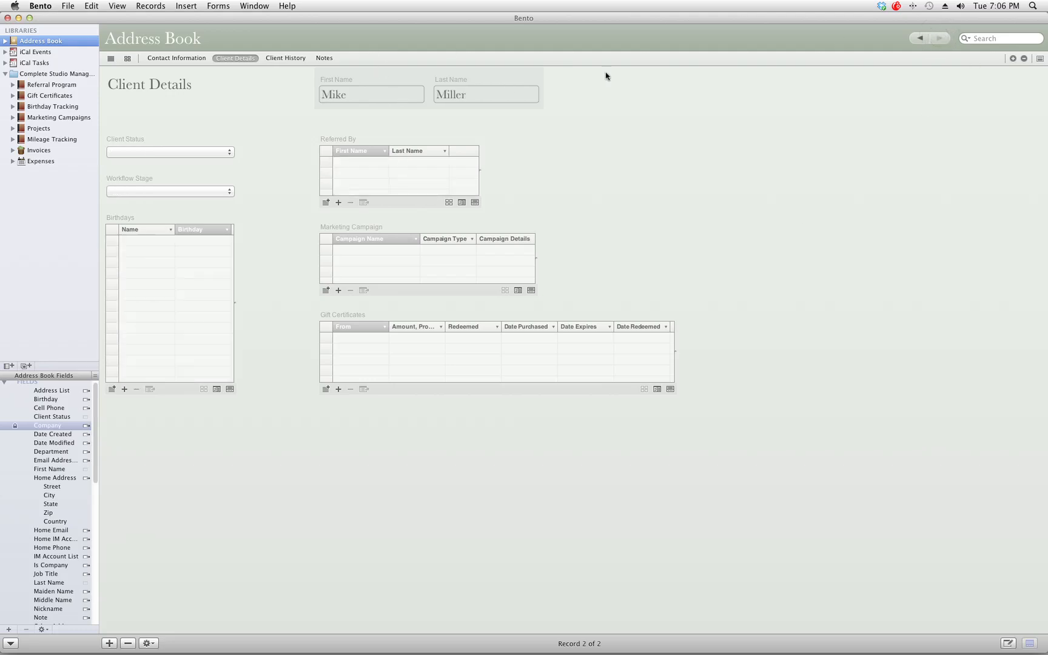
click(913, 38)
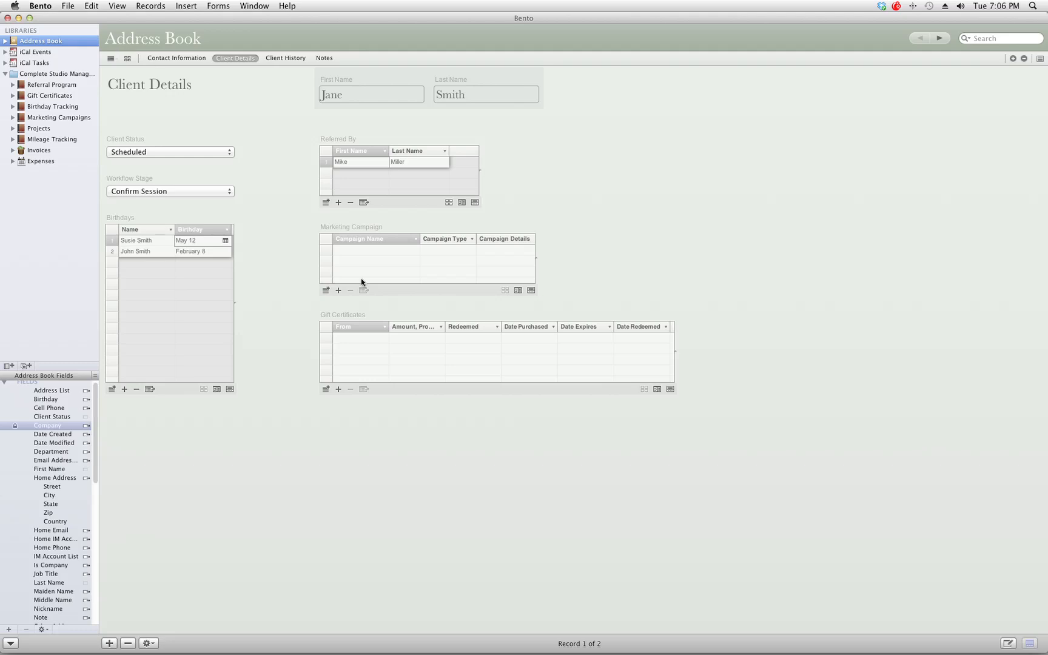
click(110, 646)
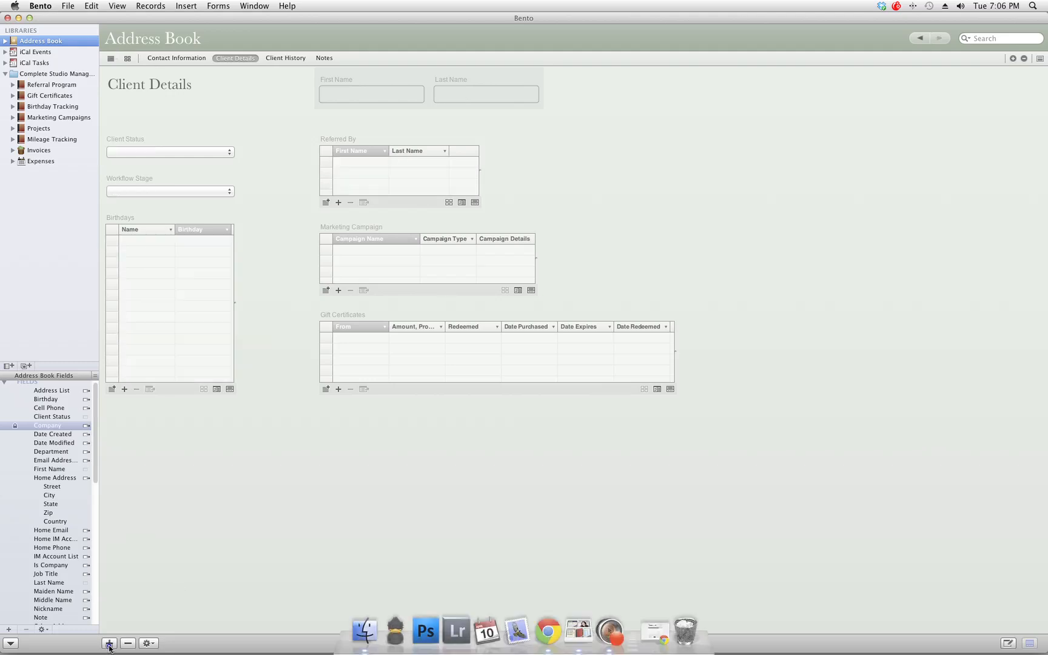
click(180, 58)
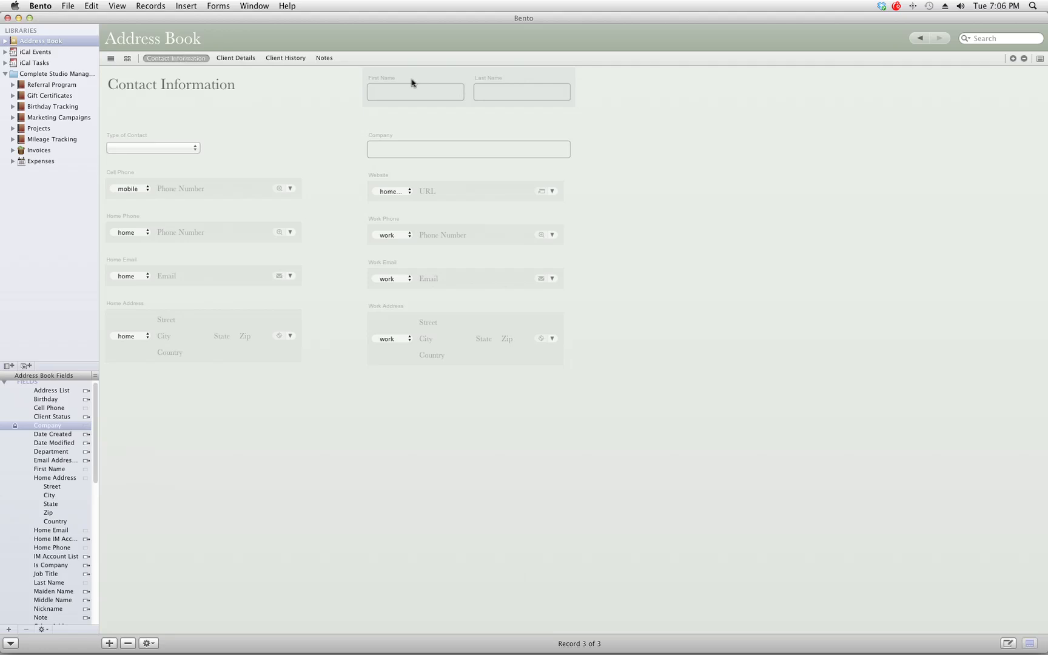
click(409, 93)
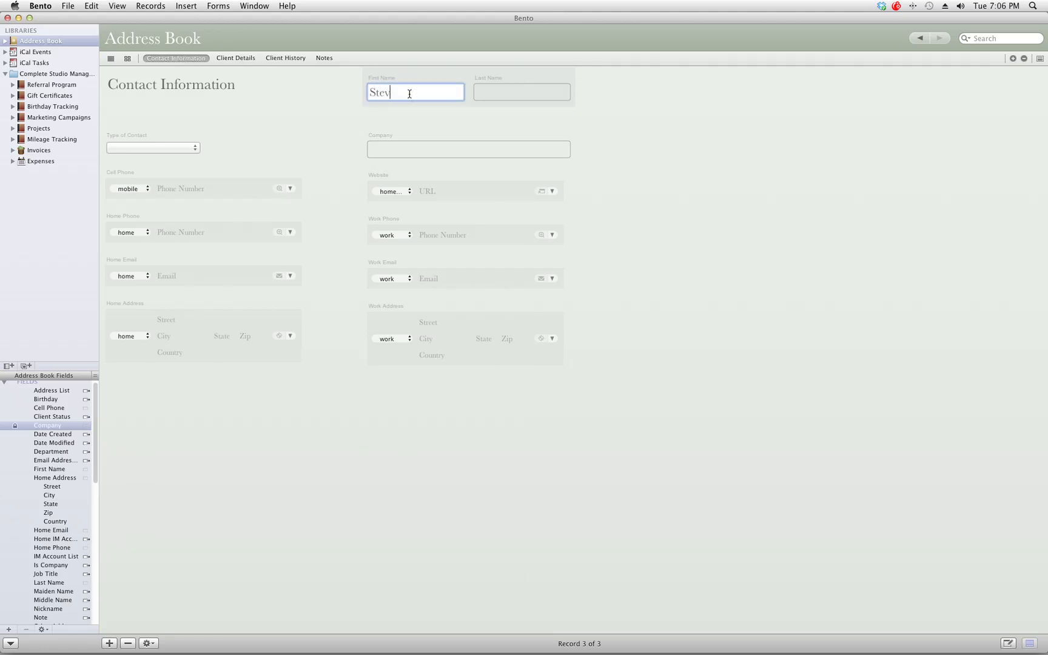
key(Tab)
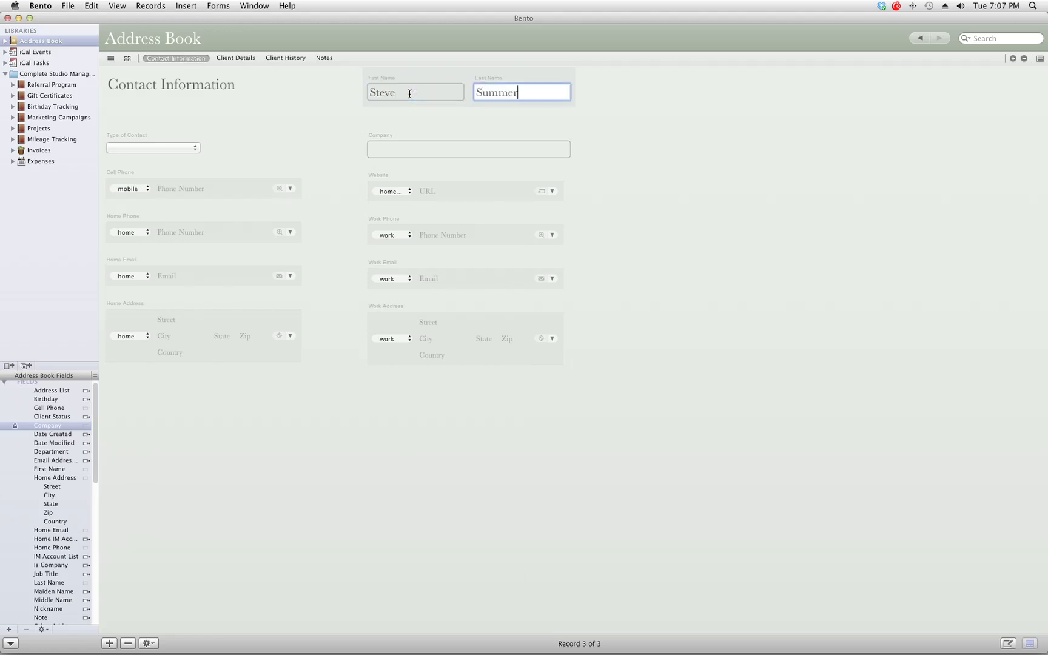
Step: Return to the client's record and remove the earlier referrer row from Referred By
click(225, 64)
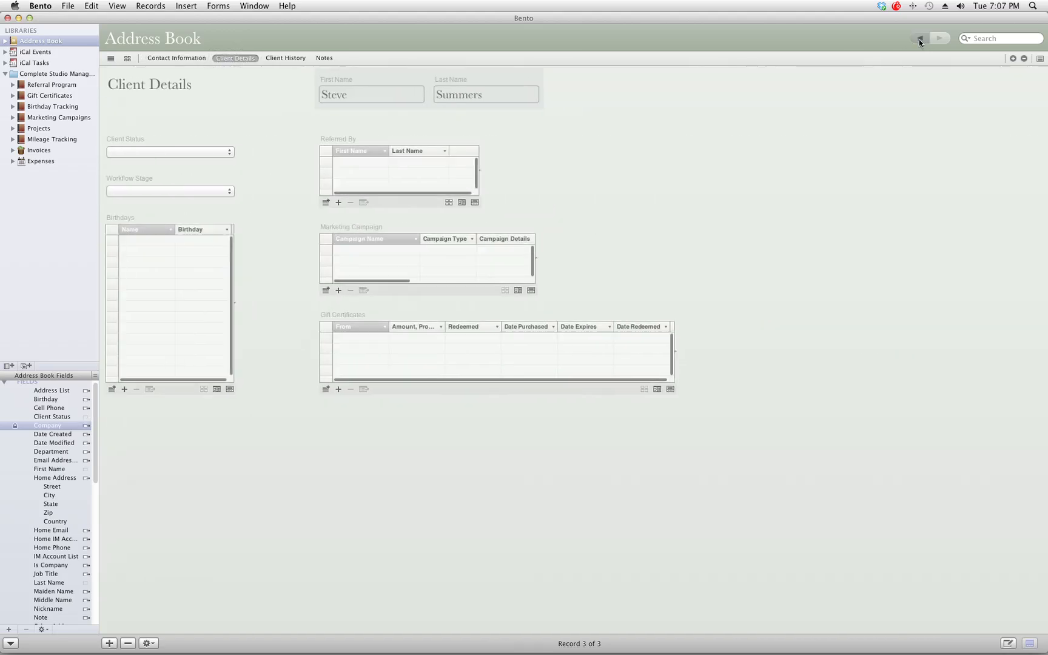
click(919, 38)
click(920, 39)
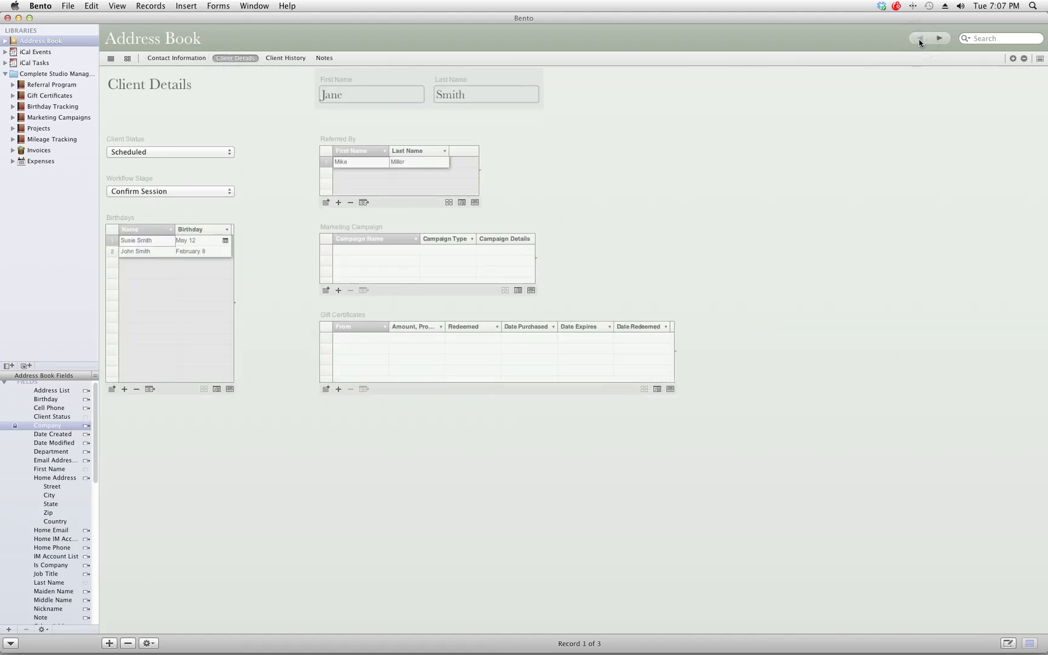
click(351, 203)
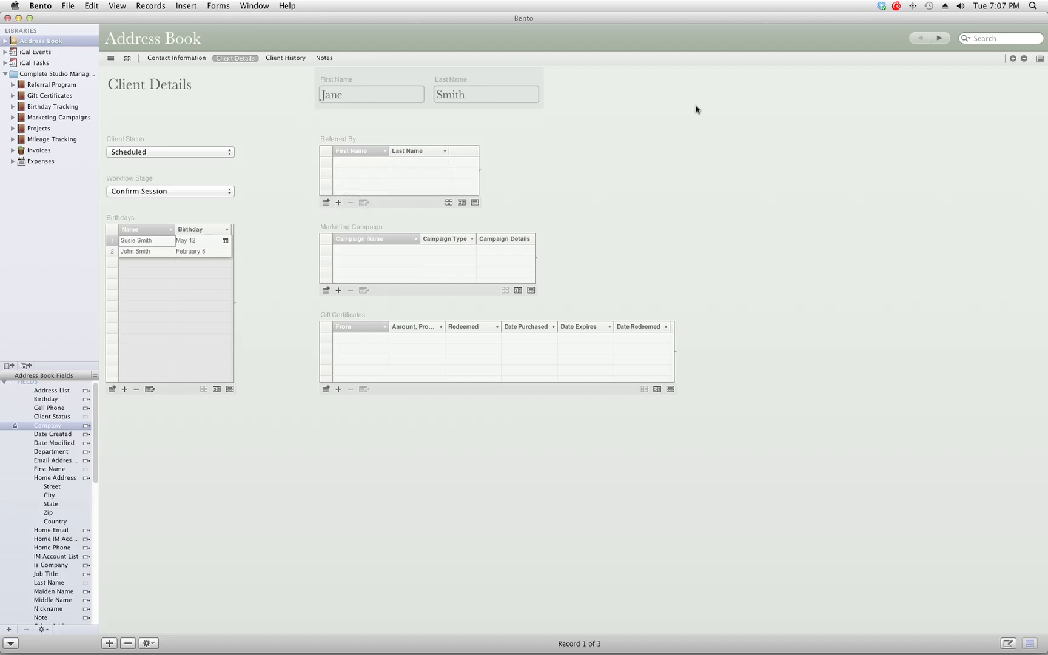
Step: Link the new referrer contact into the client's Referred By table and save the change
click(327, 202)
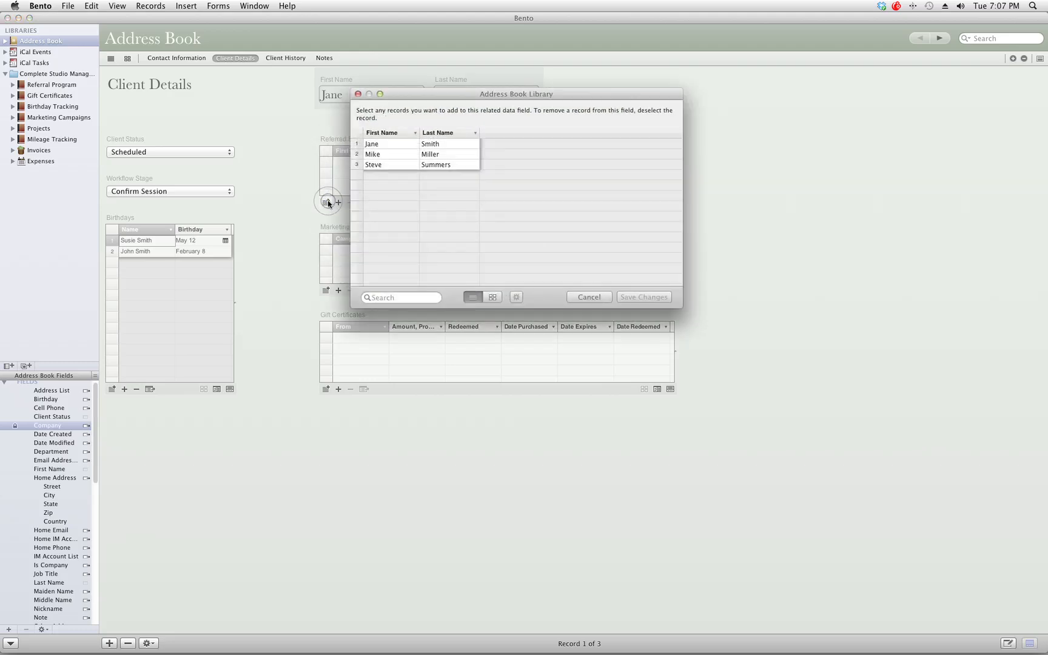
click(358, 165)
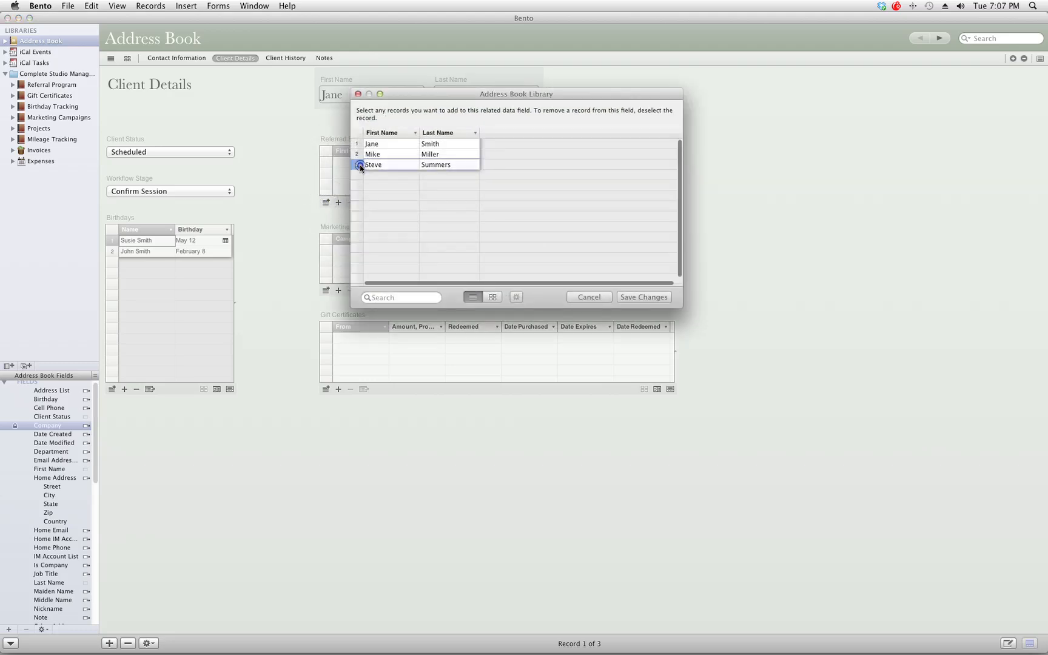
click(638, 297)
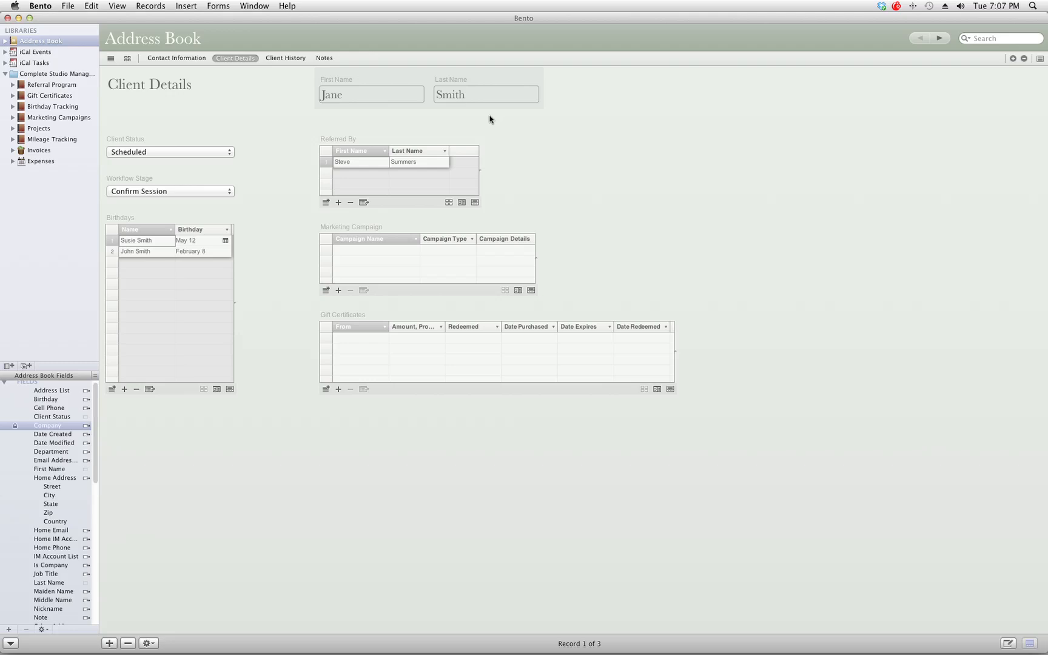
click(325, 202)
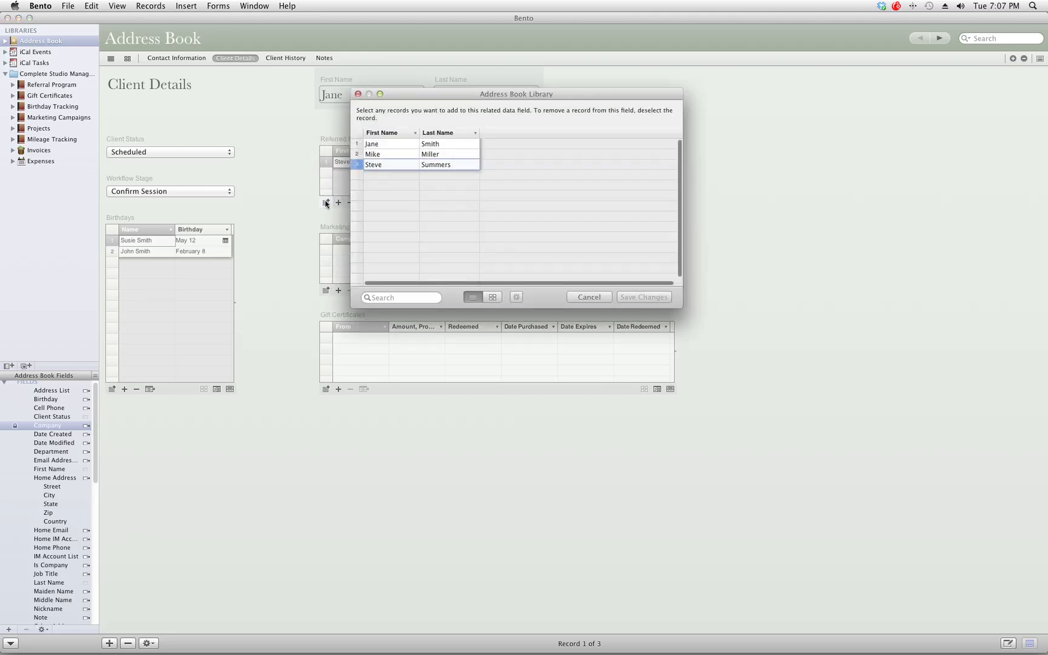
click(586, 297)
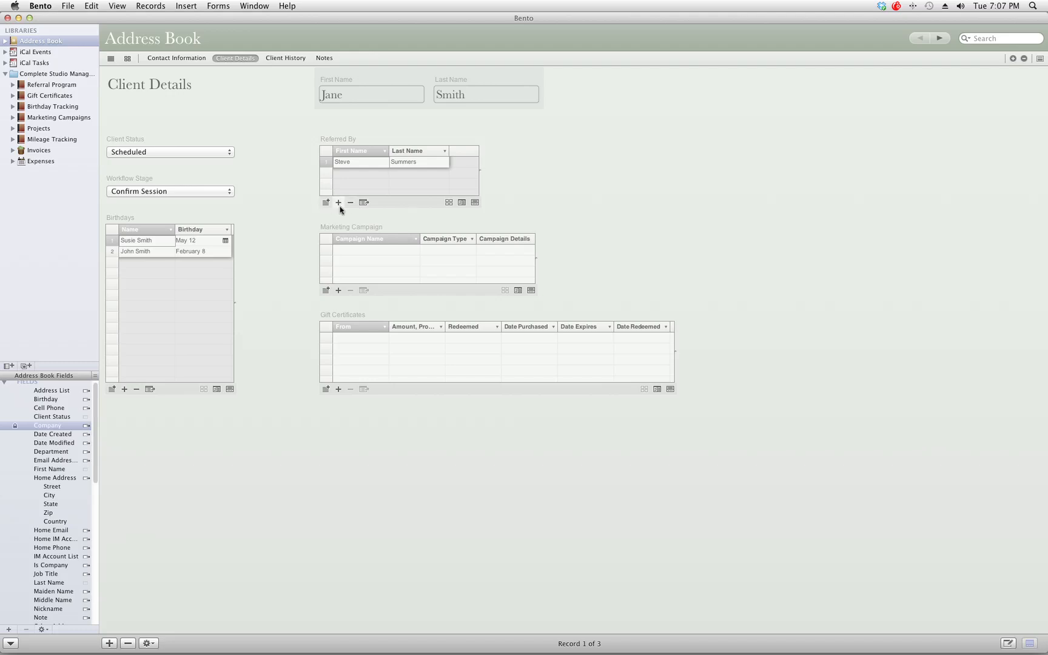
click(353, 136)
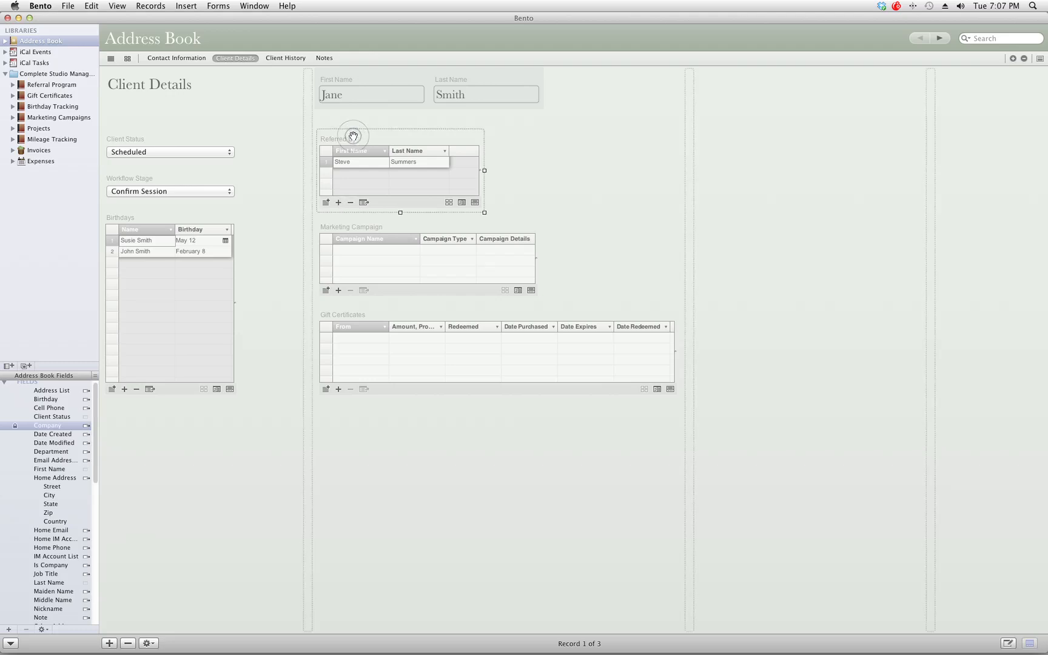
click(527, 148)
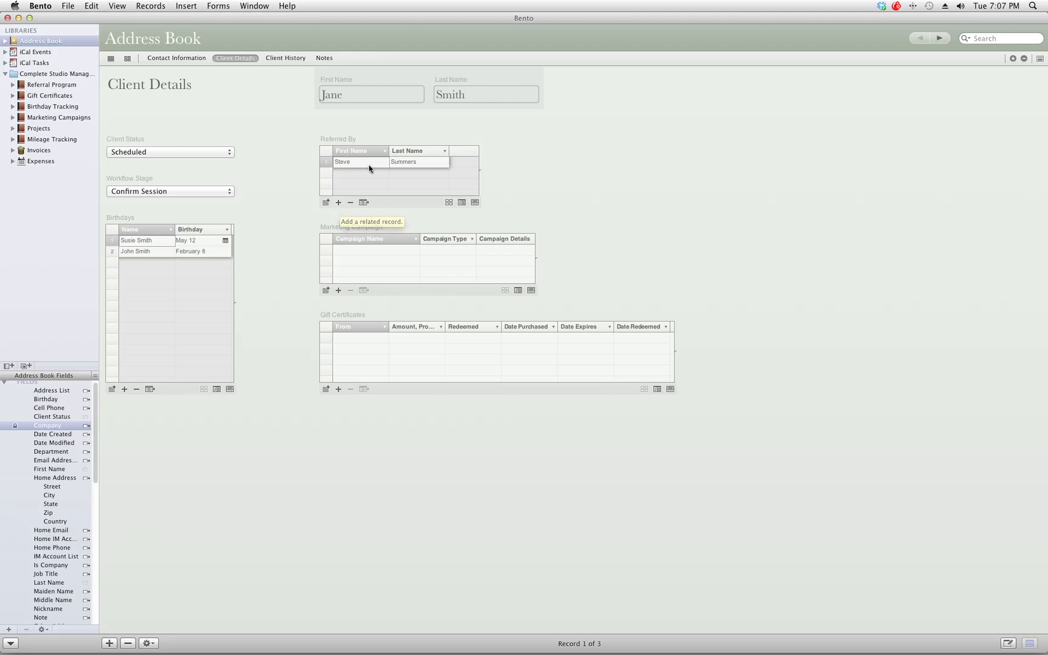
drag(371, 164, 199, 63)
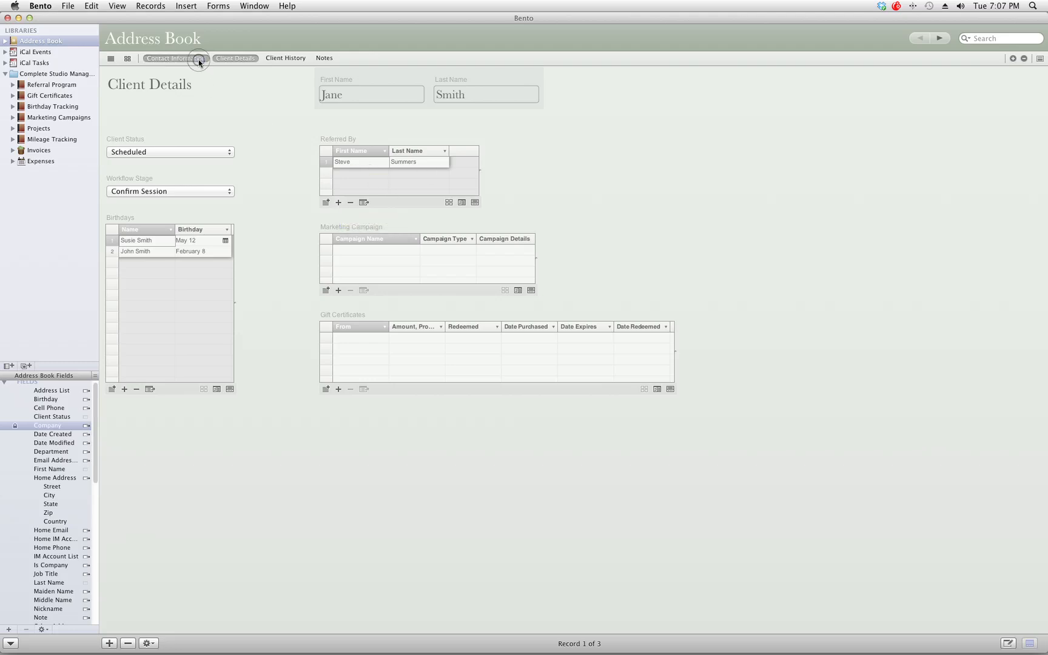
click(199, 61)
click(934, 40)
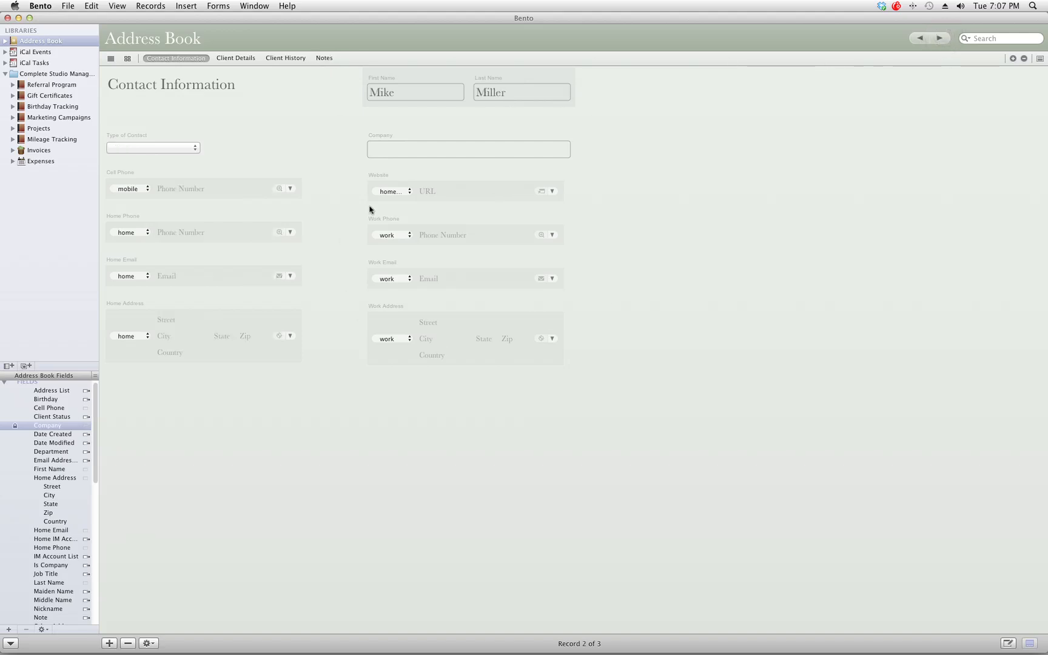
click(921, 40)
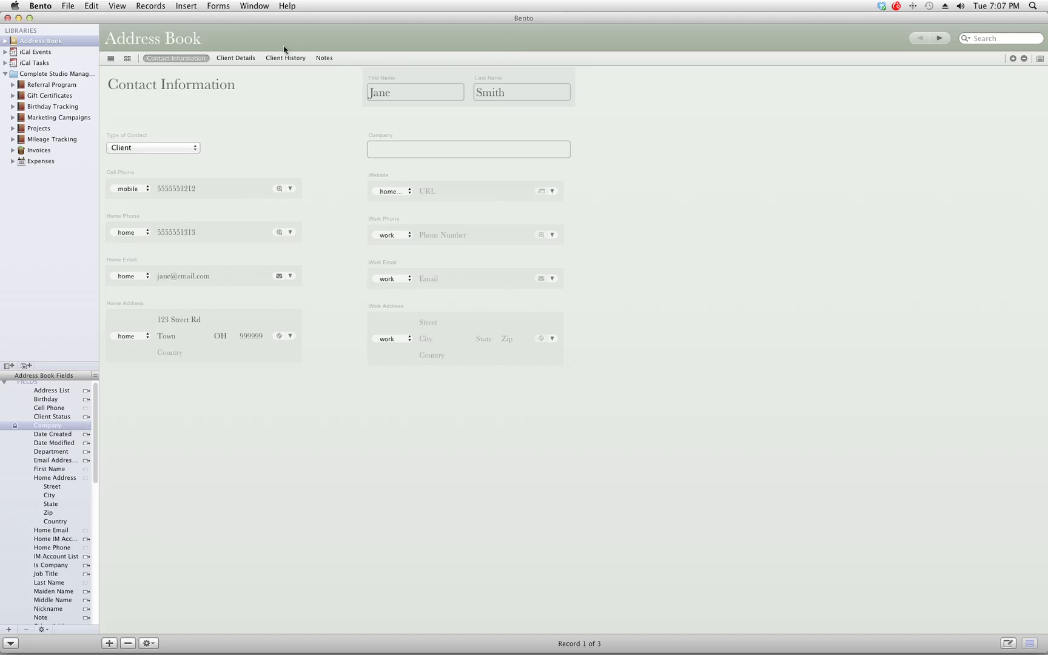
click(235, 58)
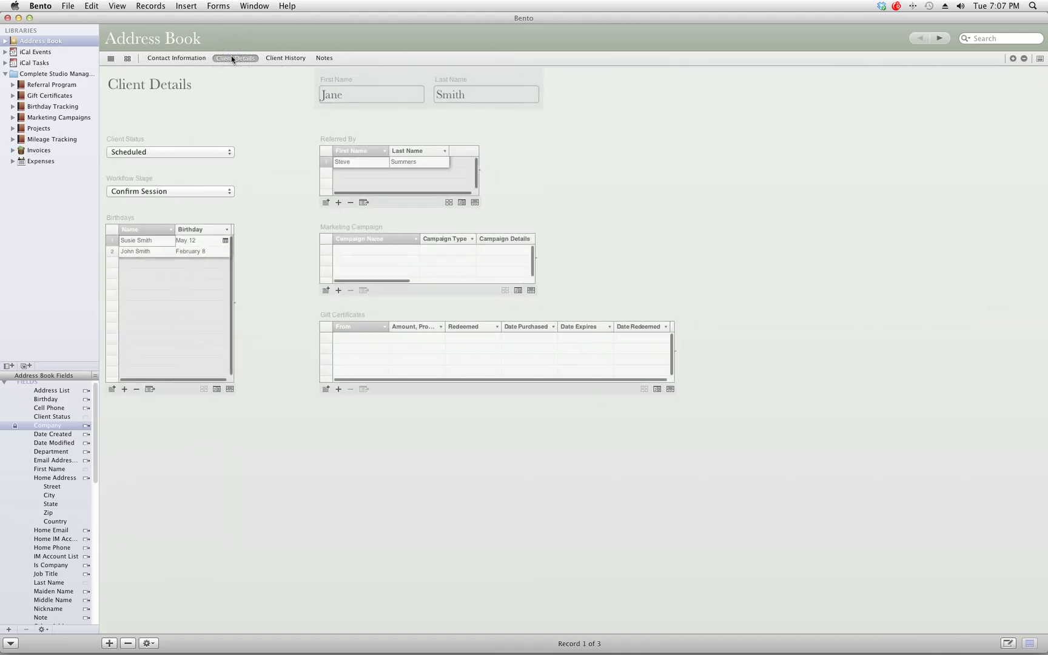
click(325, 291)
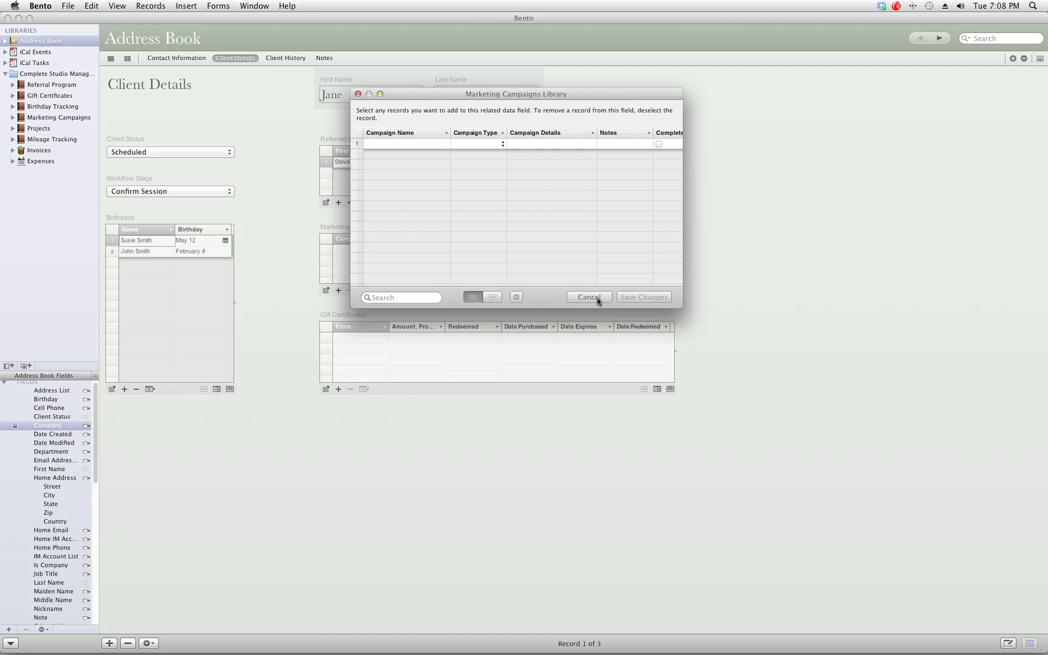
click(504, 145)
click(504, 145)
click(601, 292)
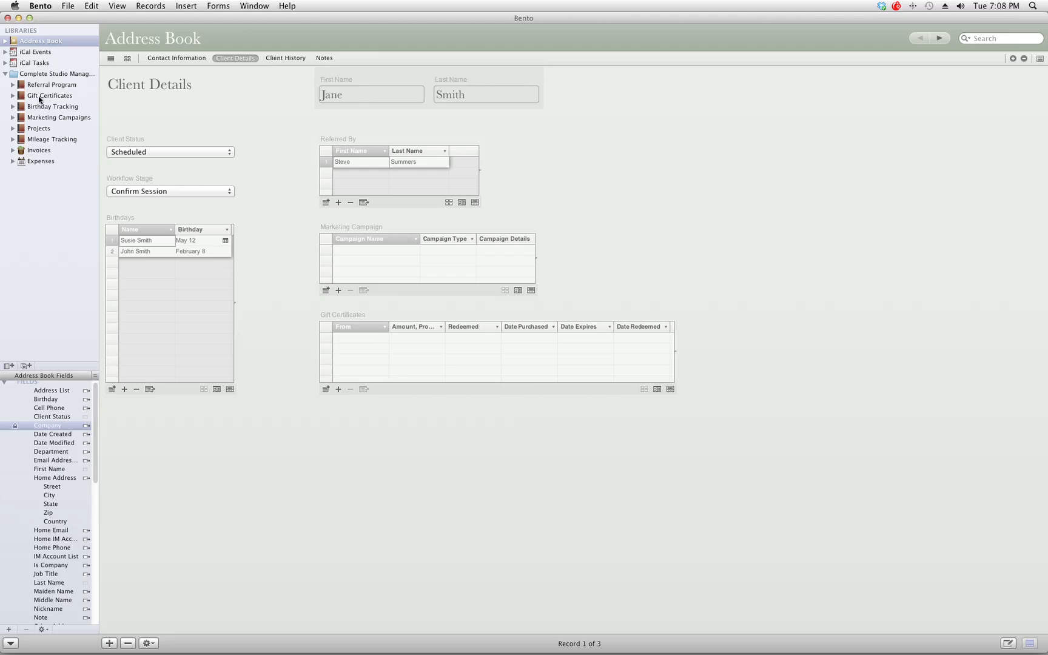
click(326, 389)
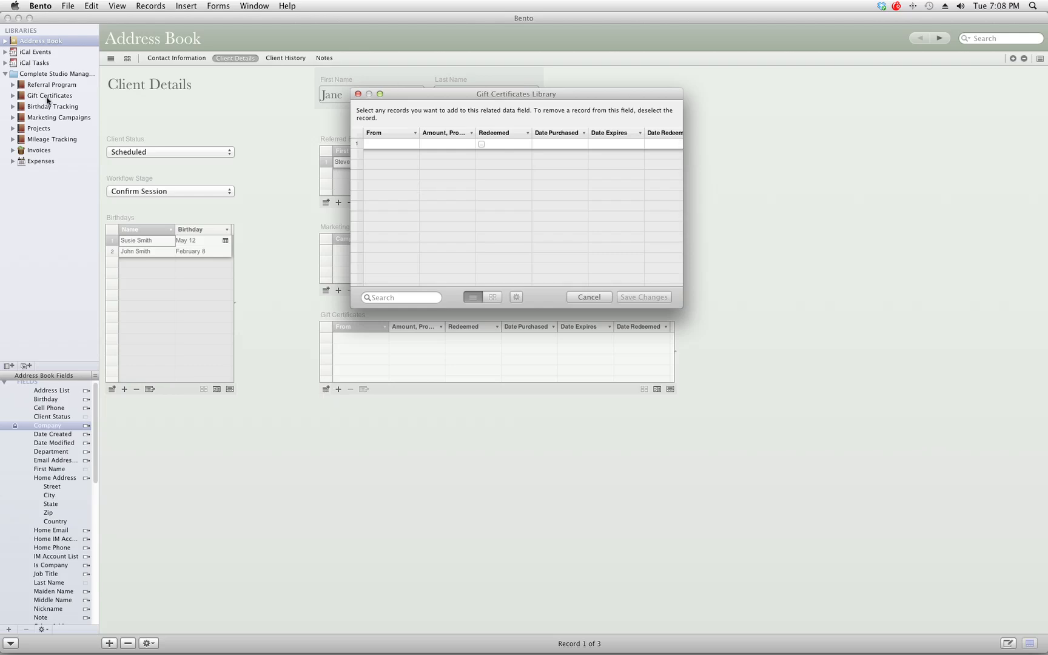
click(589, 297)
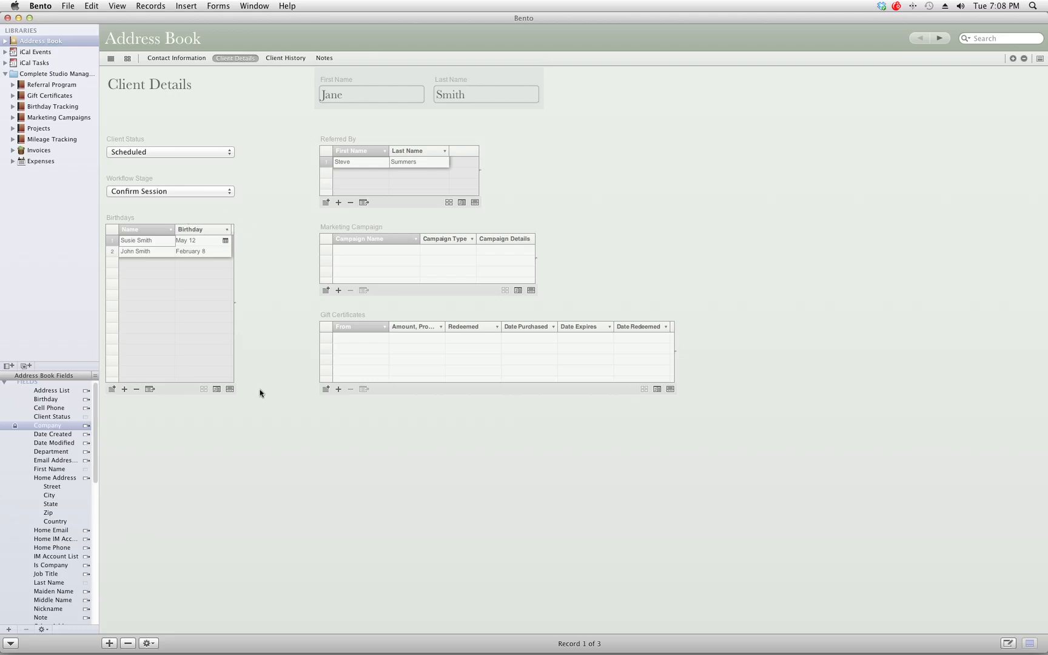
click(326, 290)
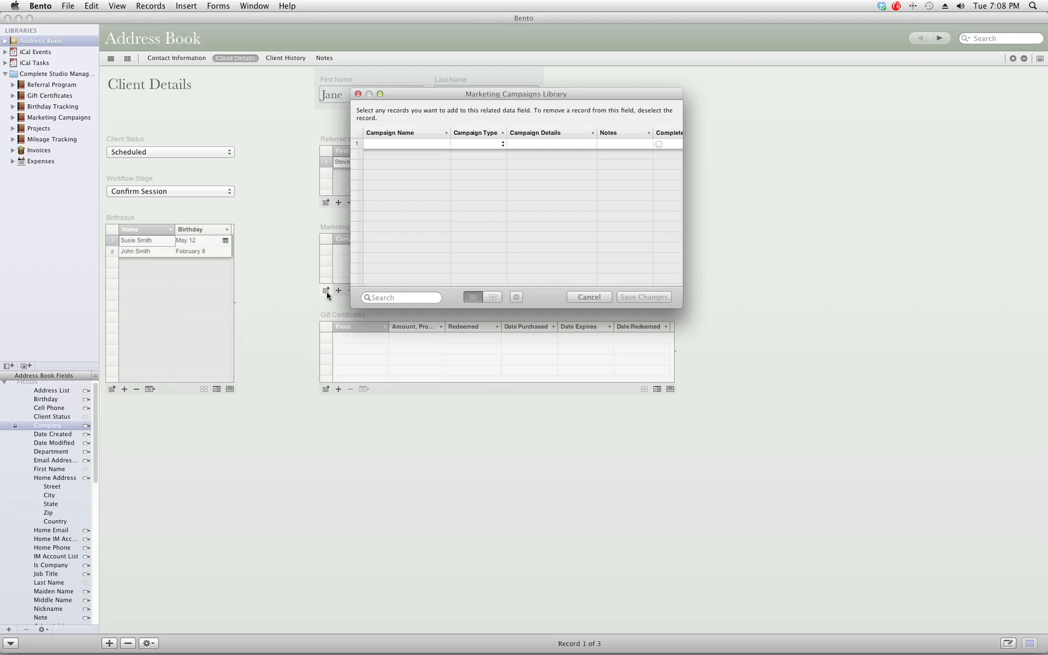
click(357, 94)
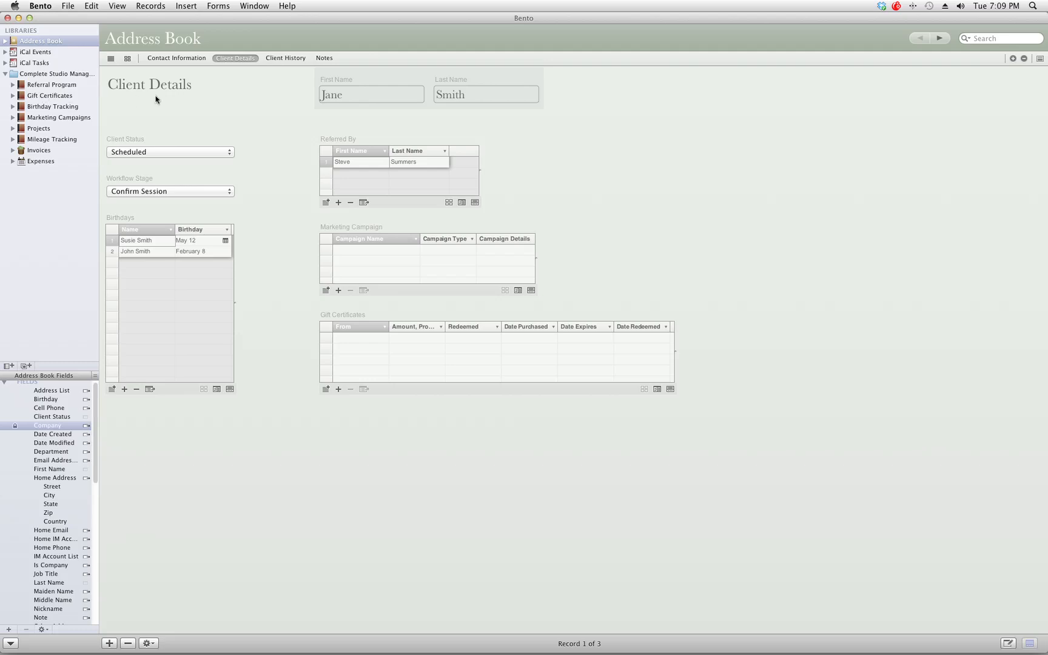
Step: Look over the client's Client History tab, then switch to the Invoices library
click(273, 59)
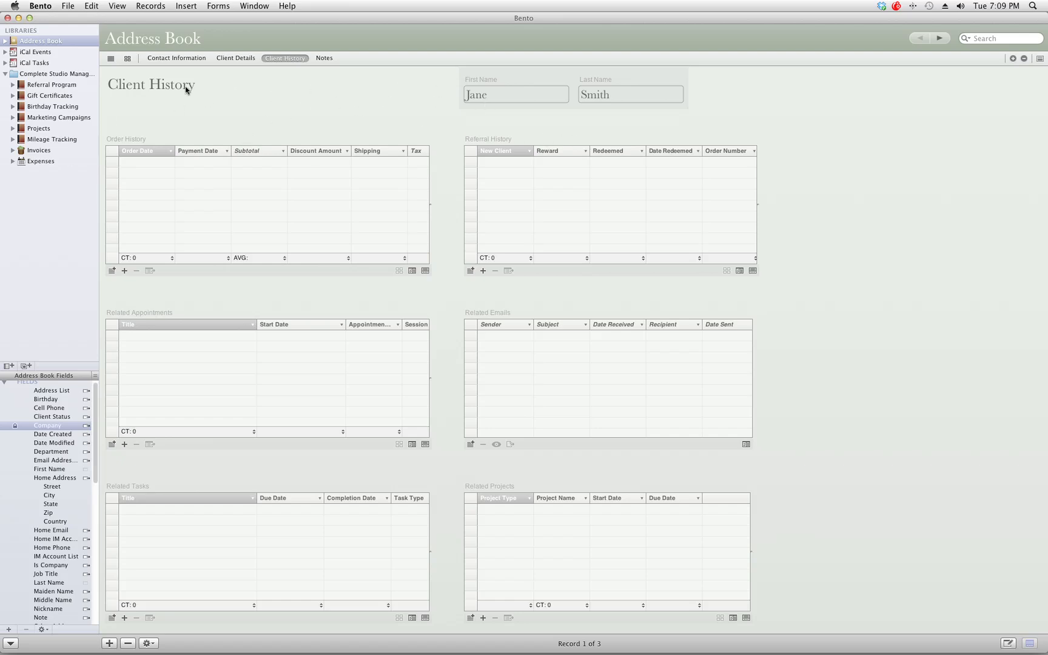
click(49, 150)
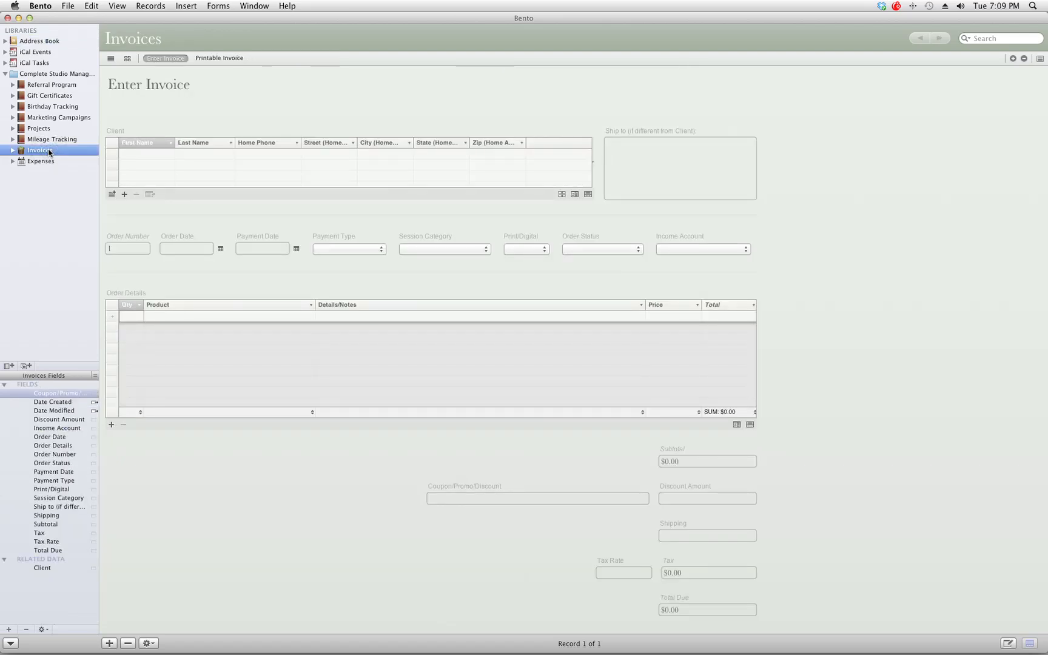
Step: Set the client contact as the invoice's Client, save, and return to the Address Book
click(112, 194)
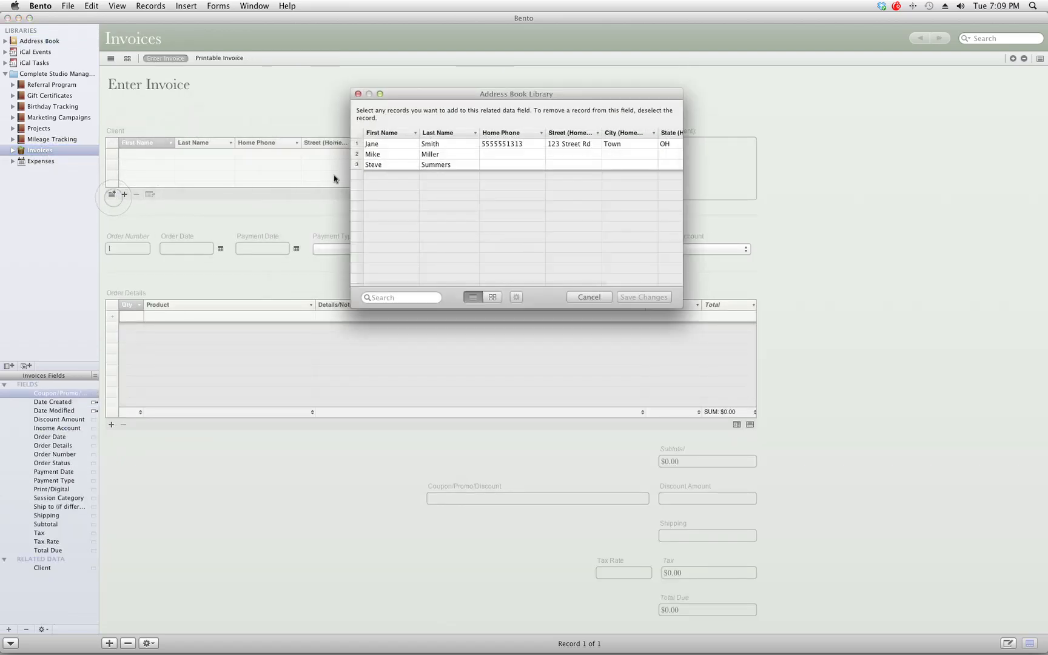
click(410, 145)
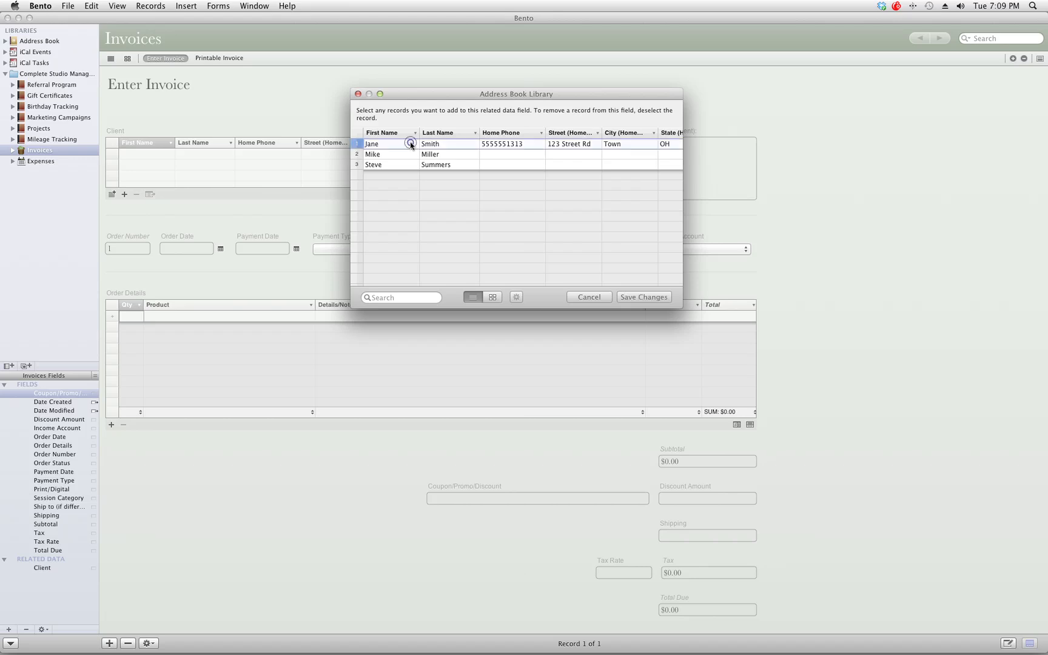
click(617, 297)
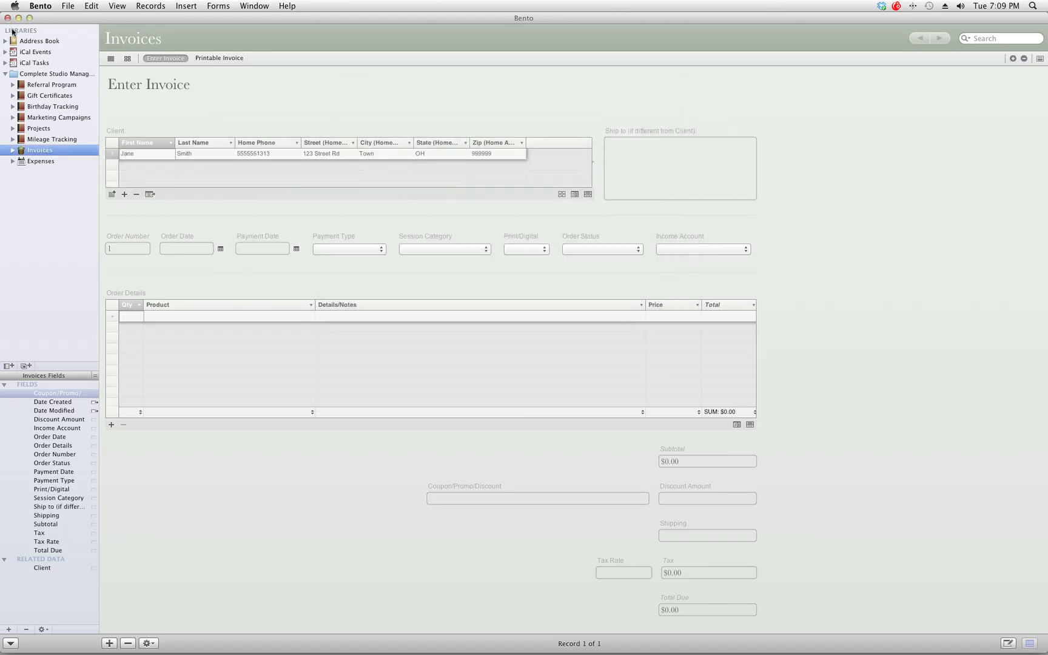
click(29, 42)
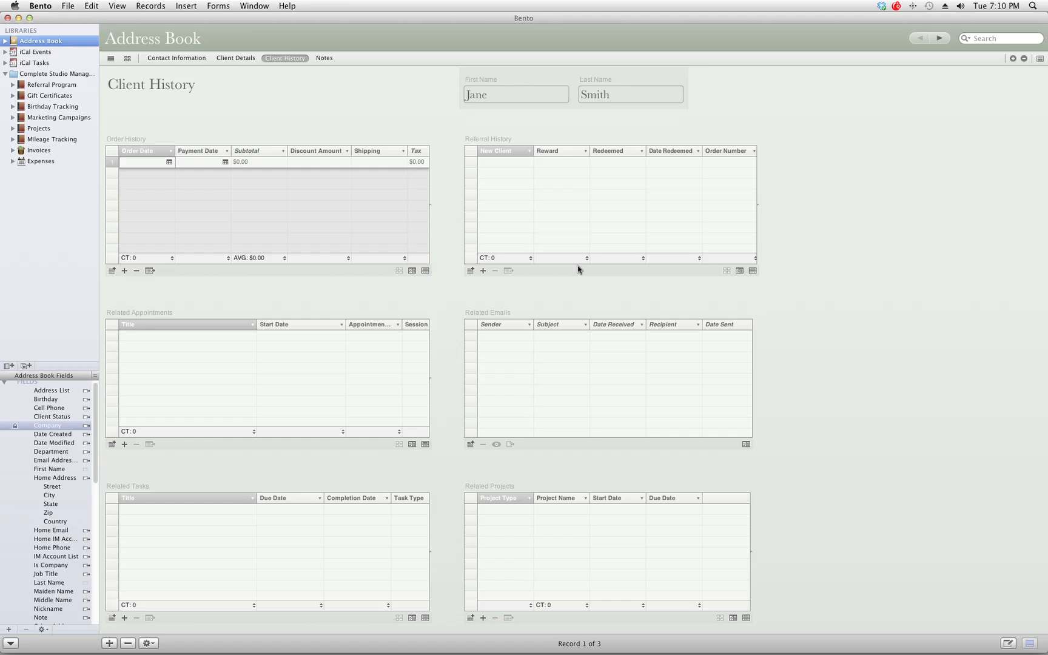
Step: Select the blank band and Related Appointments table, then go to the client's Notes page
click(145, 299)
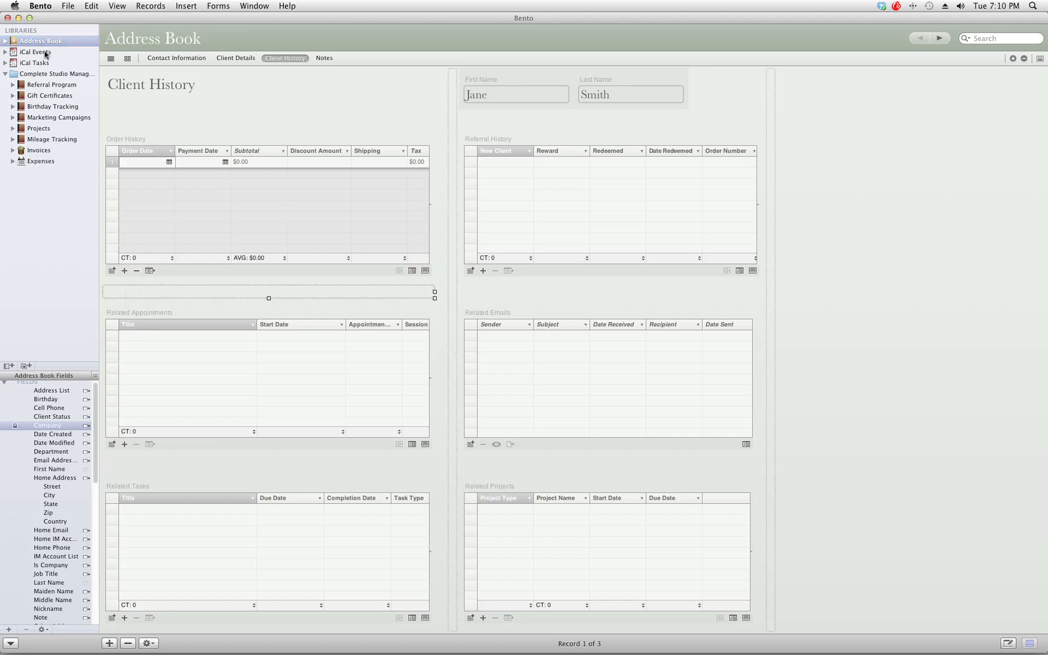
click(220, 305)
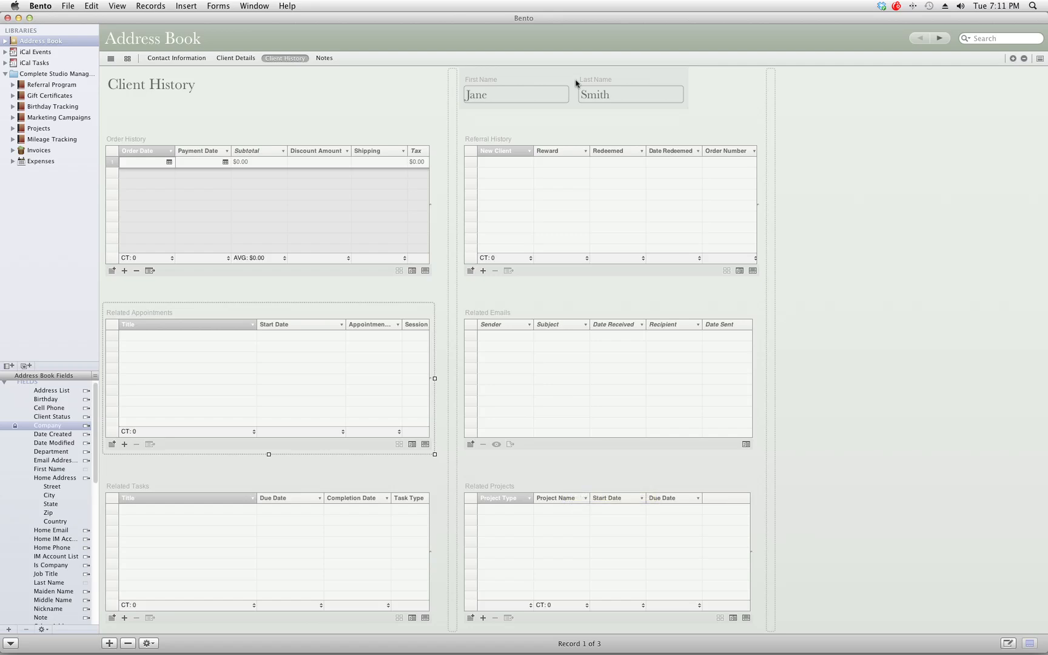
click(324, 58)
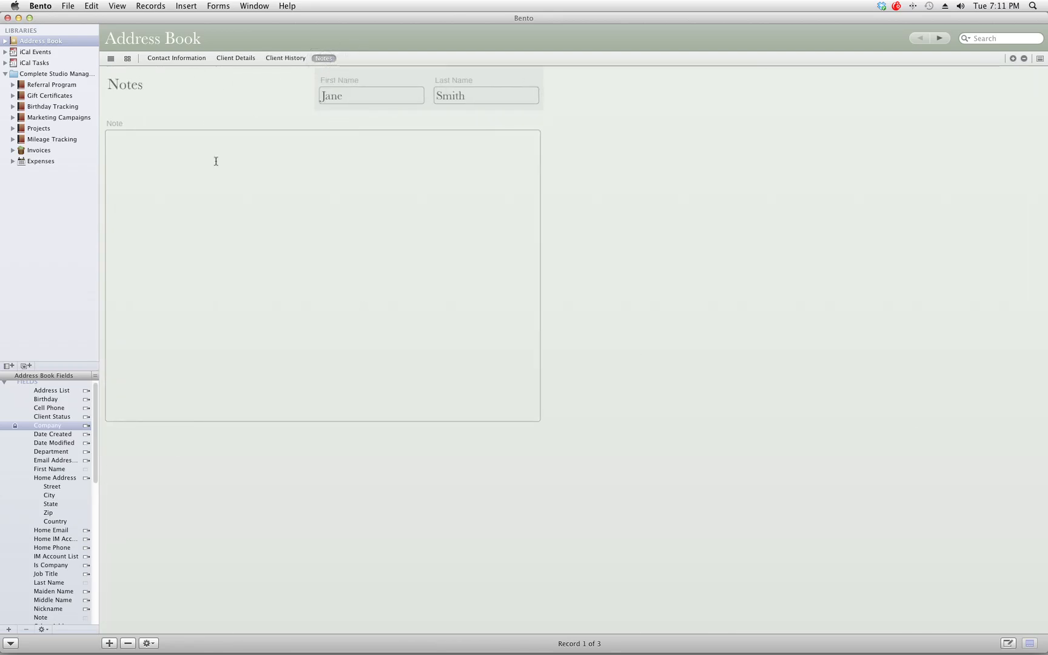
Step: Type two lines of sample text in the Note field and clear it, then show Contact Information
click(205, 185)
text(difa;iowcifalosidai)
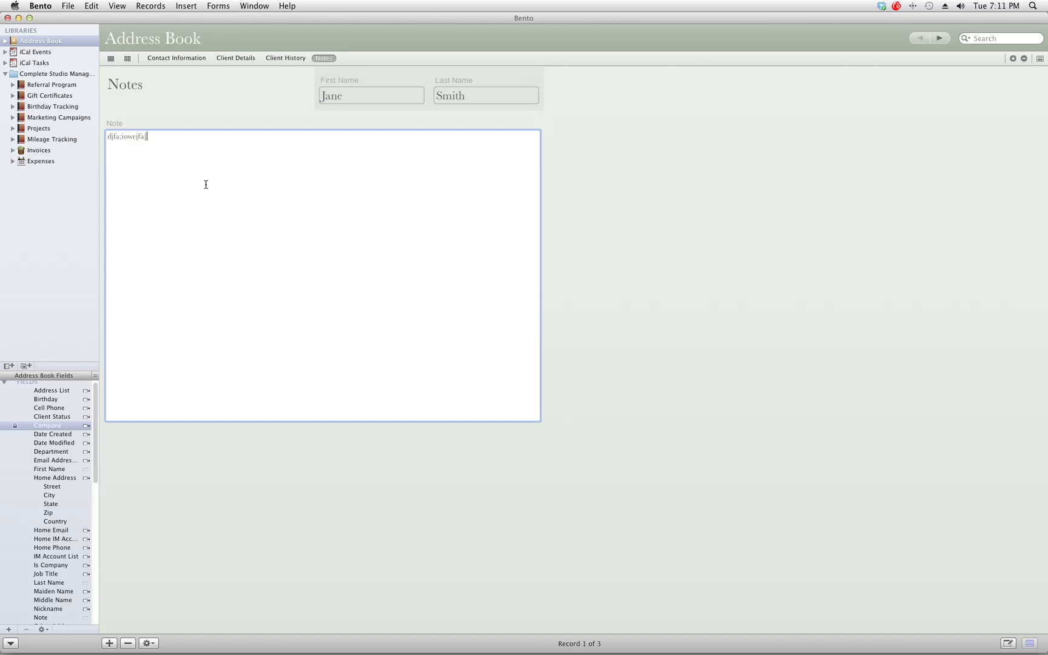
key(Return)
key(Return)
text(gadpoirigairw)
key(Return)
key(super+a)
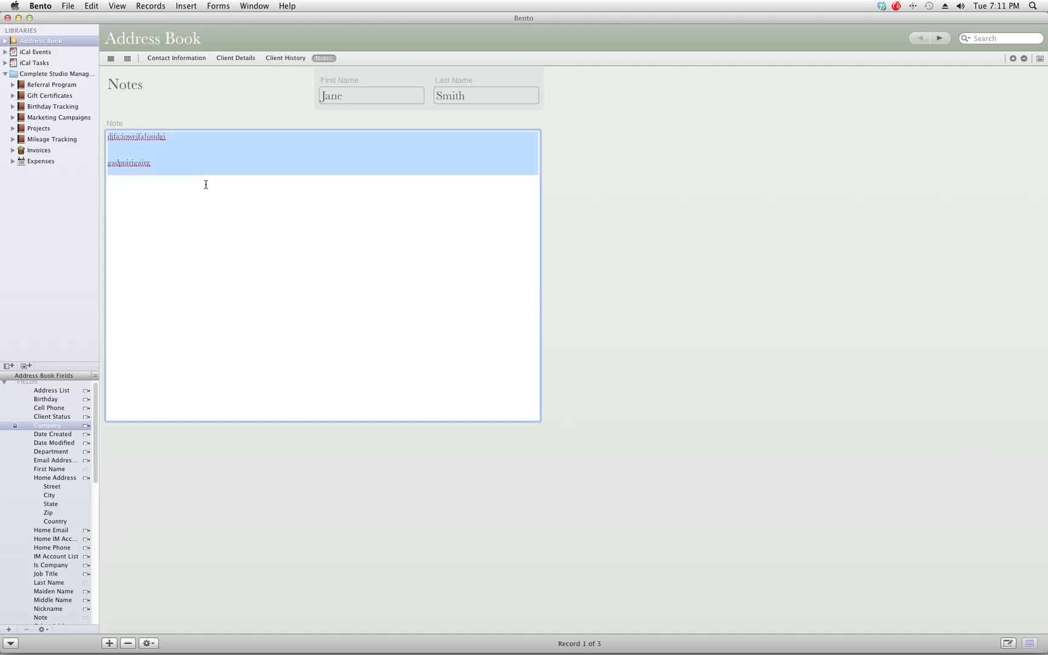
key(BackSpace)
click(206, 184)
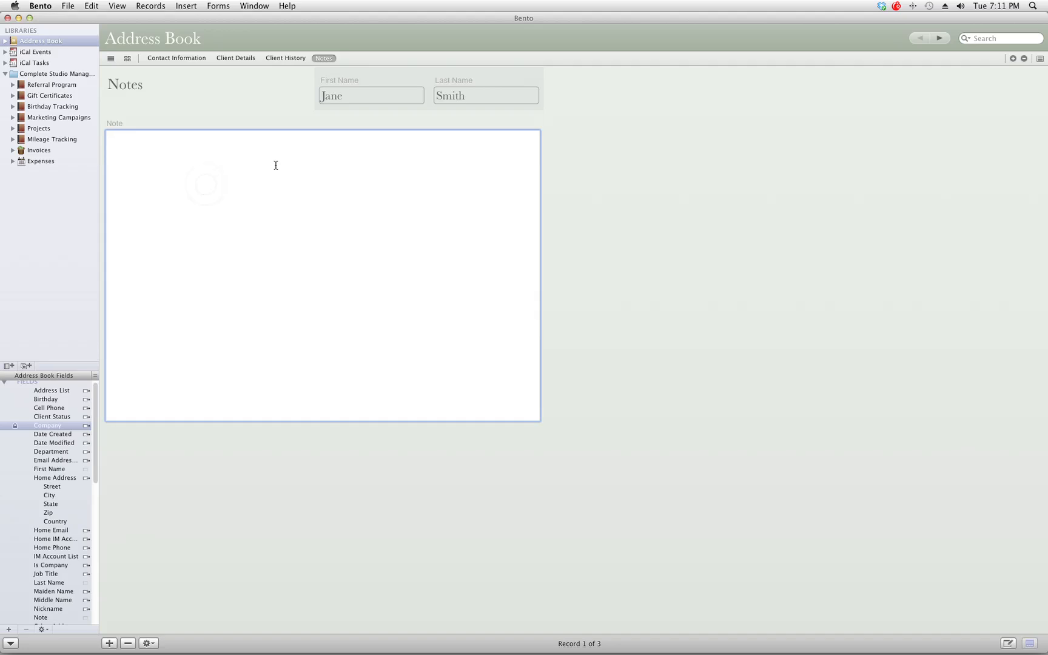
click(195, 59)
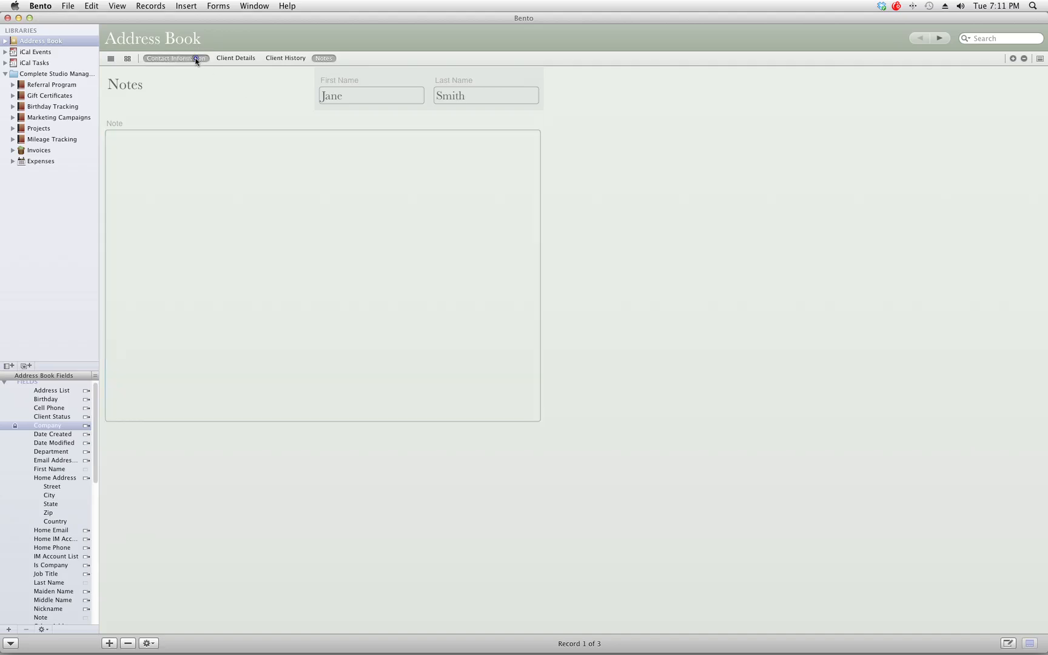